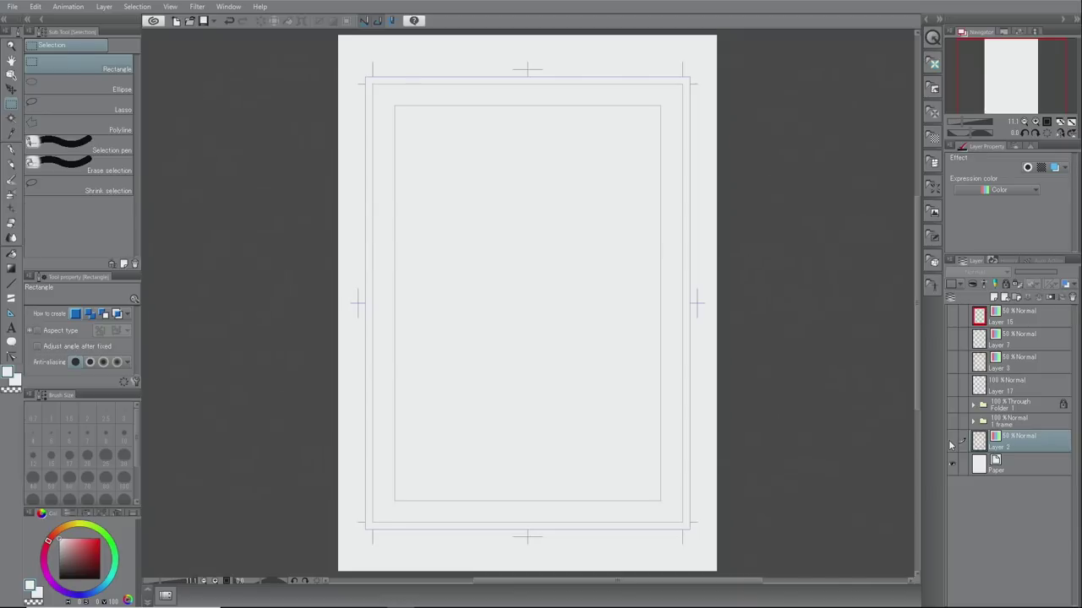
# Show the inner border highlight, the comic artwork, and the trim-line and crop-mark highlights in turn to examine the manuscript guides.
pyautogui.click(950, 439)
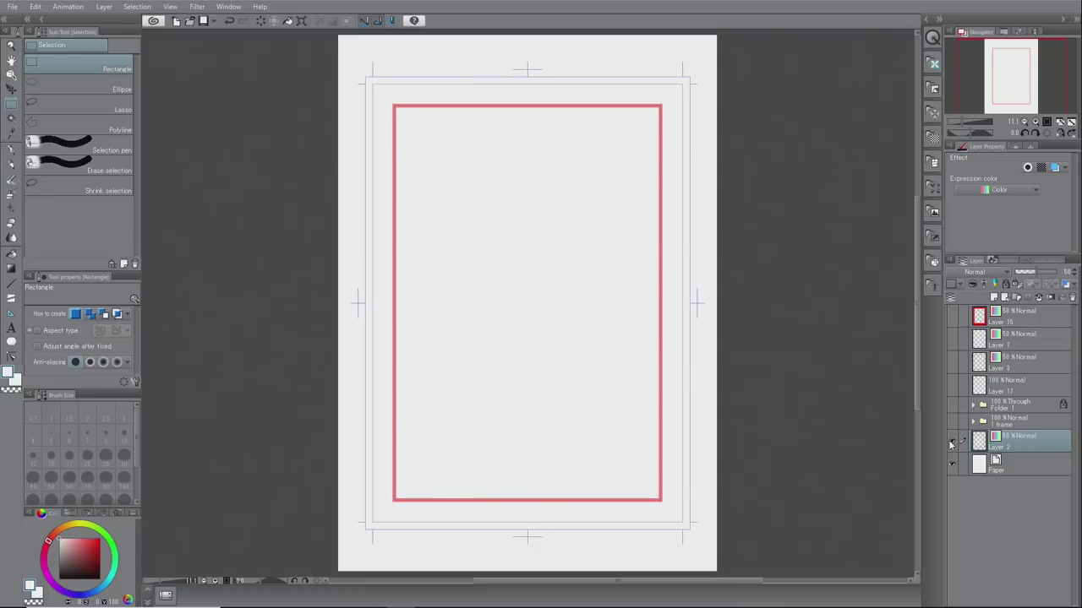
pyautogui.click(951, 421)
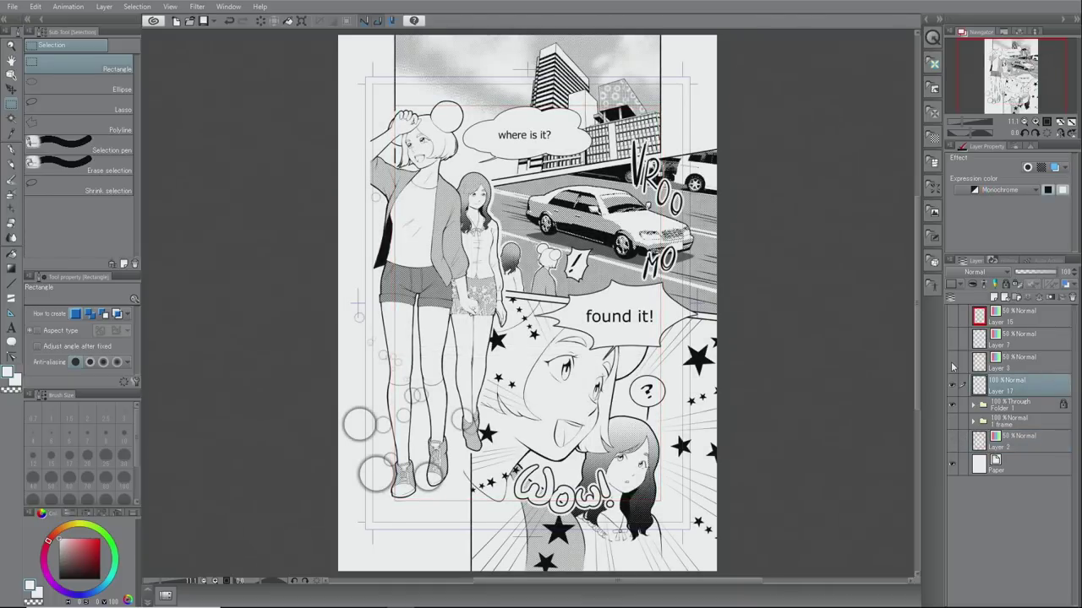
pyautogui.click(952, 363)
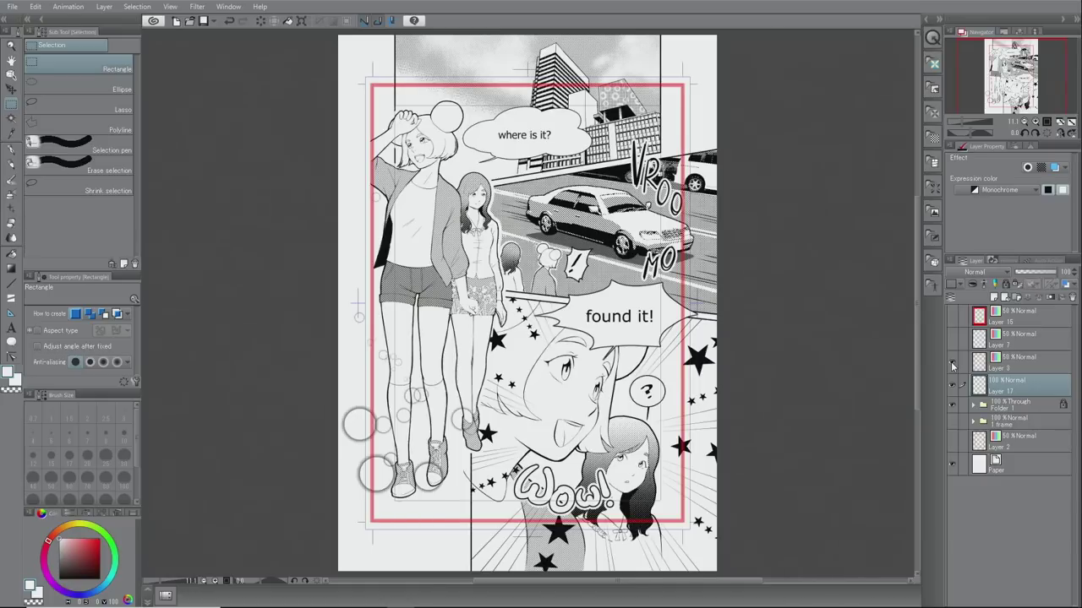
pyautogui.click(951, 339)
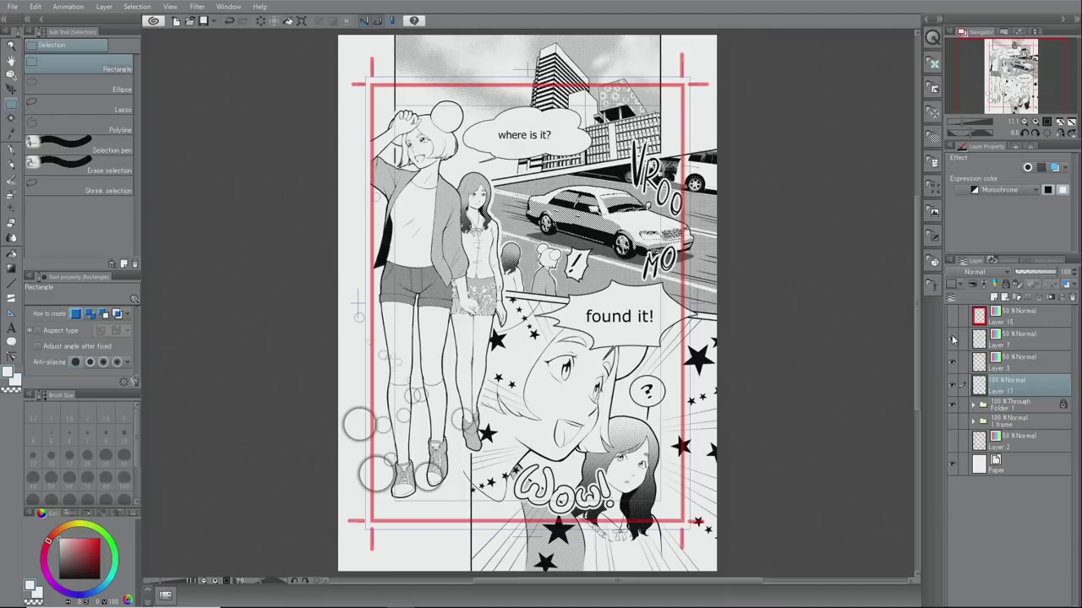
pyautogui.click(952, 339)
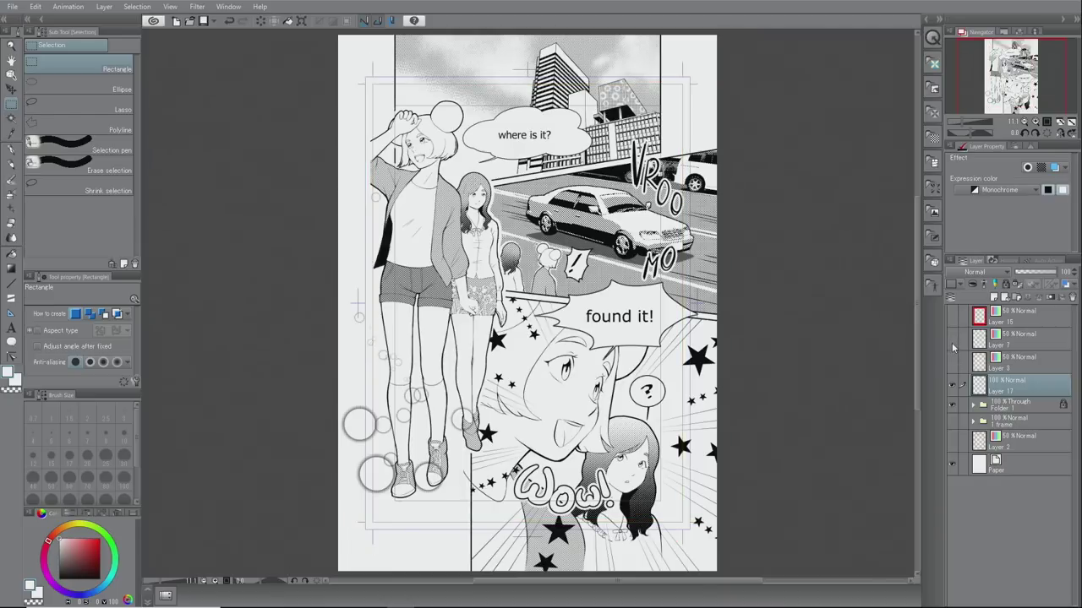
# Overlay the red mask outside the trim line and compare the girl's arm in the bleed area with Layer 17 shown and hidden.
pyautogui.click(953, 317)
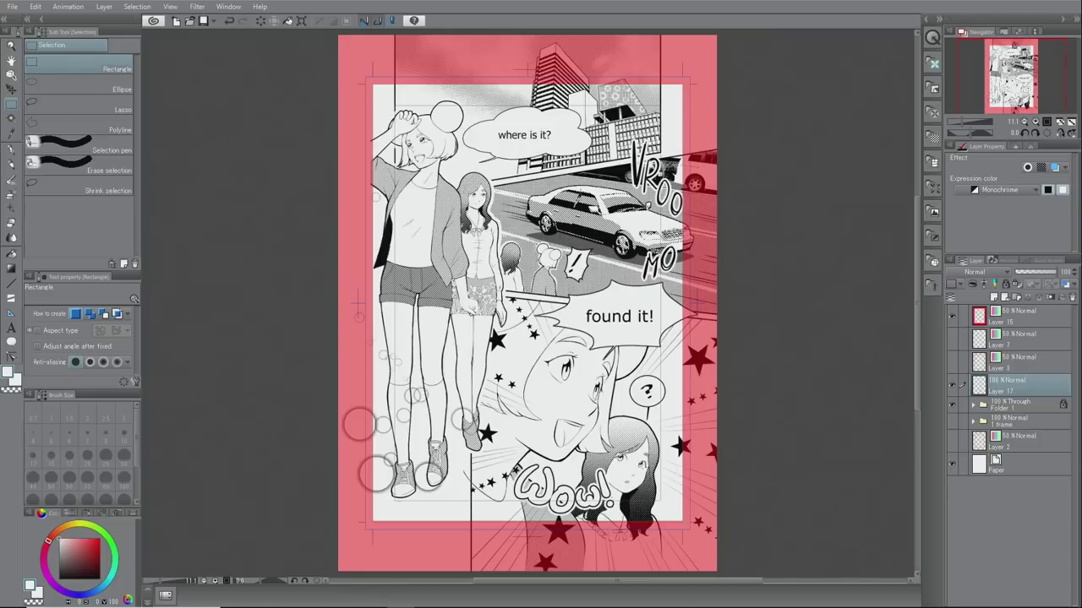
pyautogui.scroll(5, 379, 125)
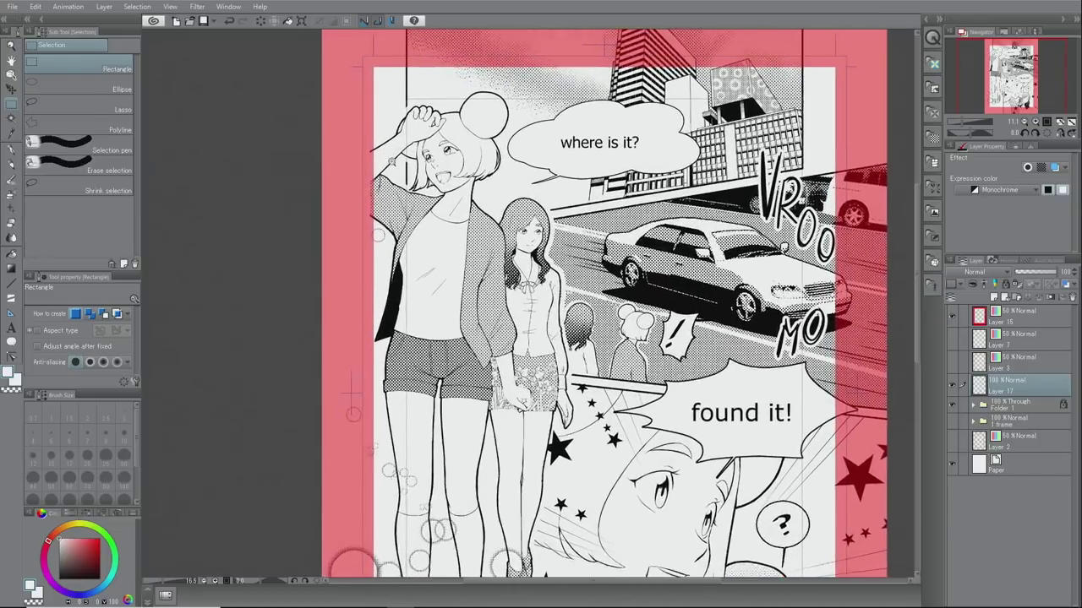
pyautogui.scroll(5, 399, 187)
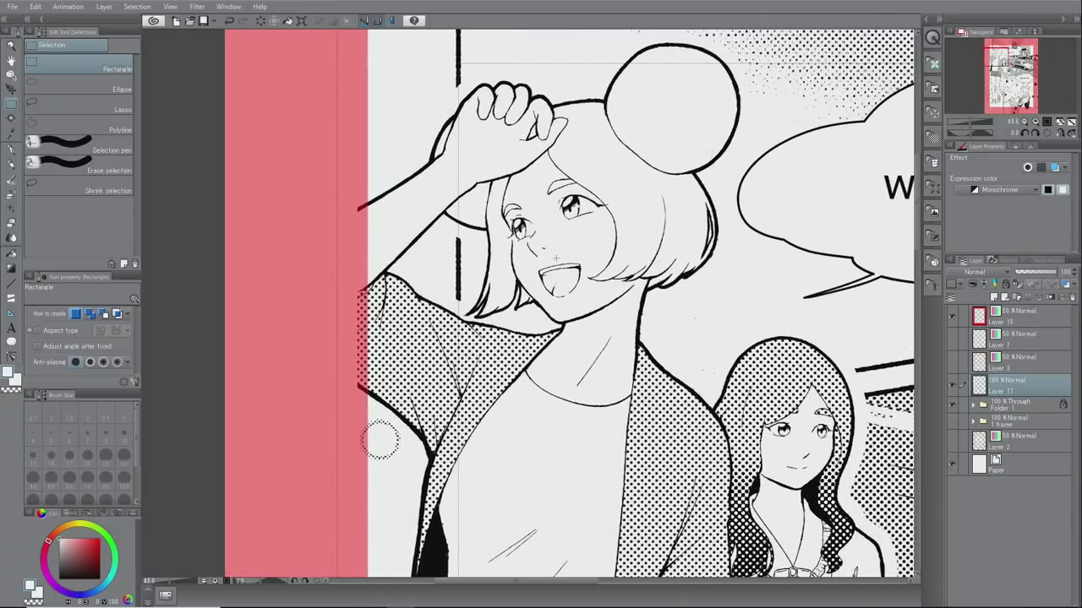
pyautogui.click(955, 318)
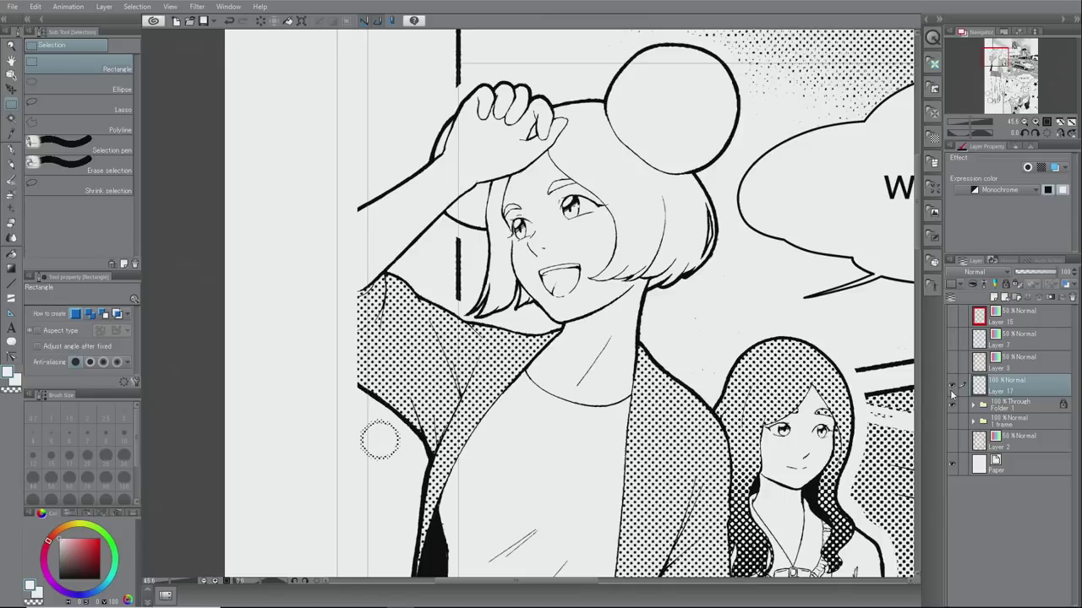
pyautogui.click(951, 390)
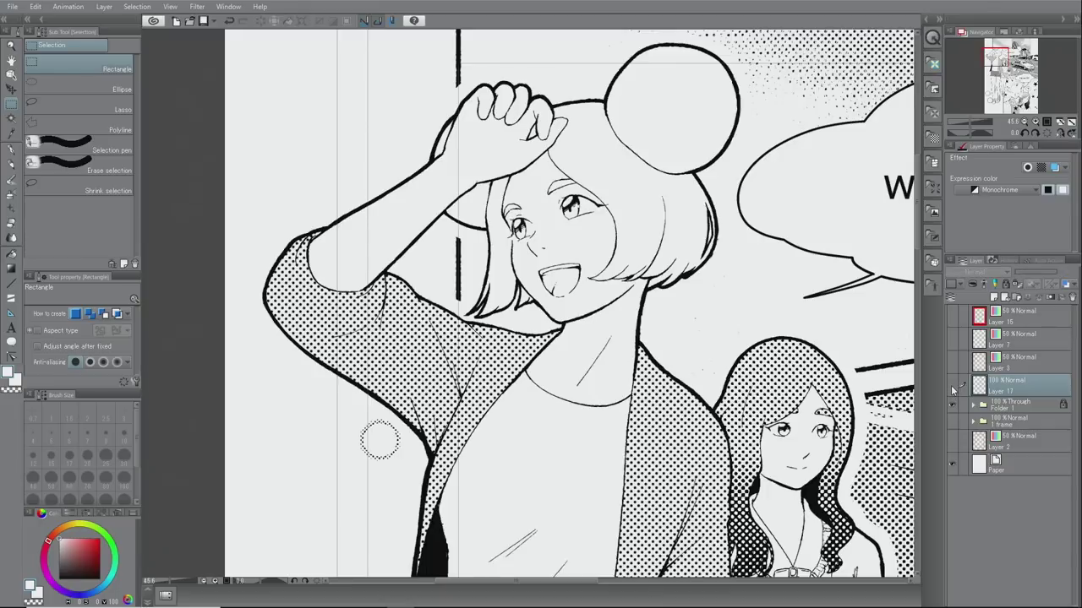
pyautogui.click(953, 316)
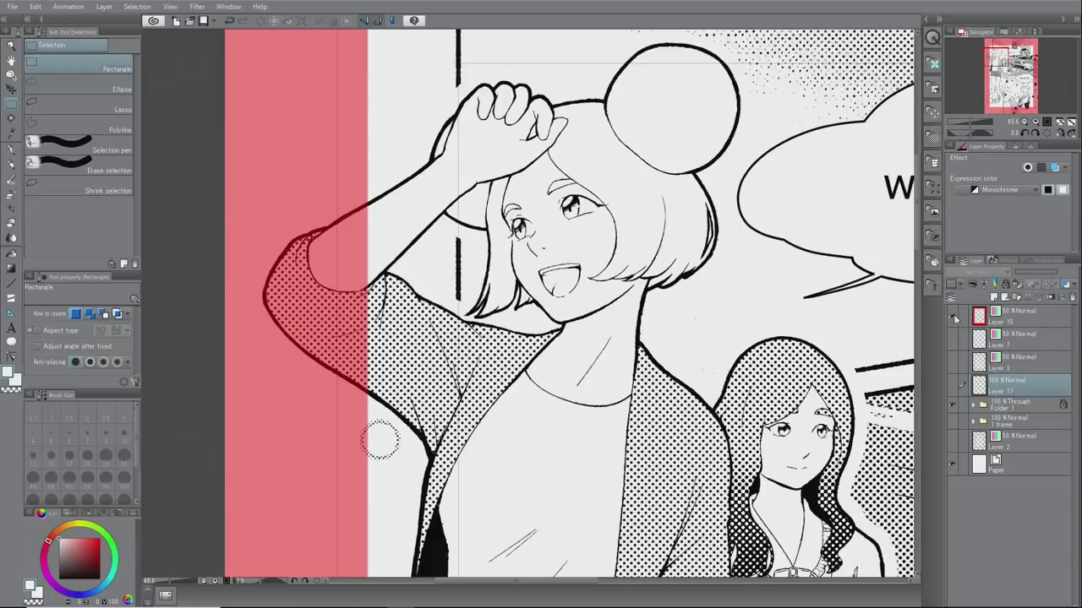
pyautogui.click(1071, 122)
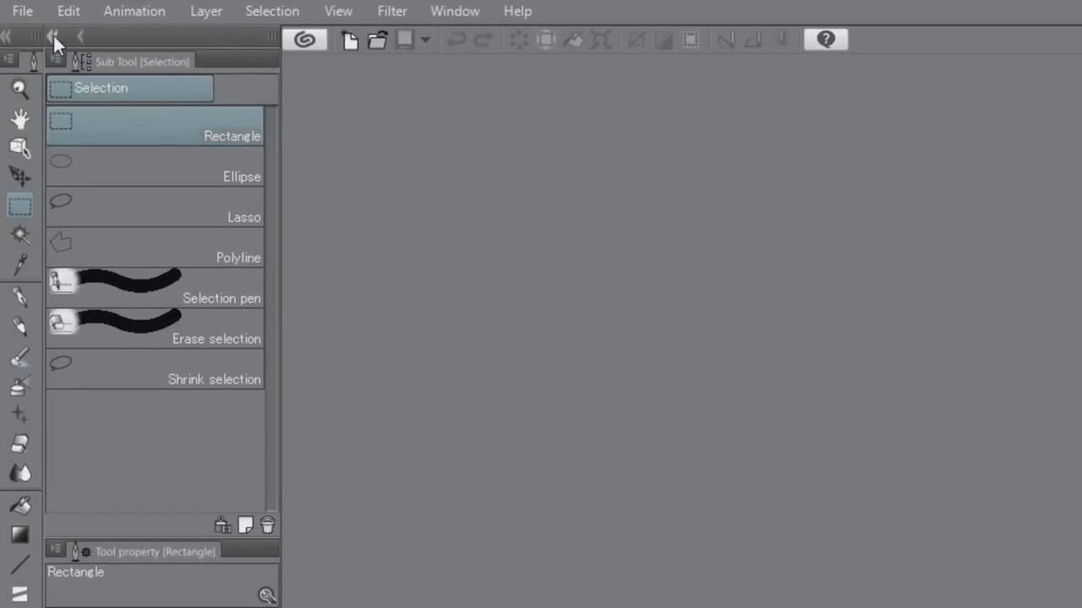
# Start a new canvas with millimetres as the unit and the A5 Monochrome (600dpi) preset.
pyautogui.click(29, 17)
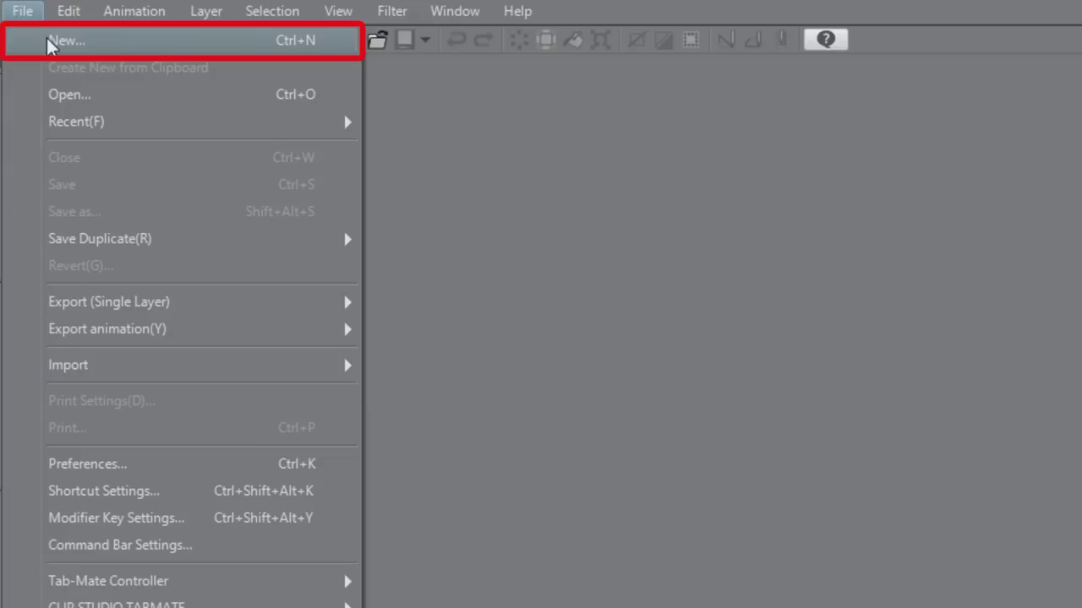
pyautogui.click(46, 38)
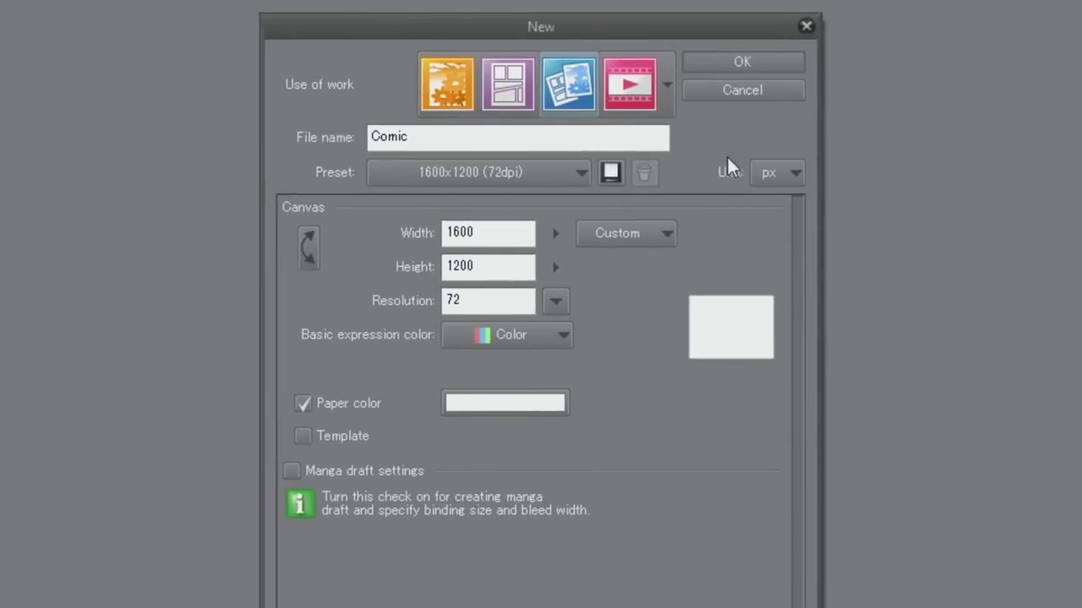
pyautogui.click(768, 171)
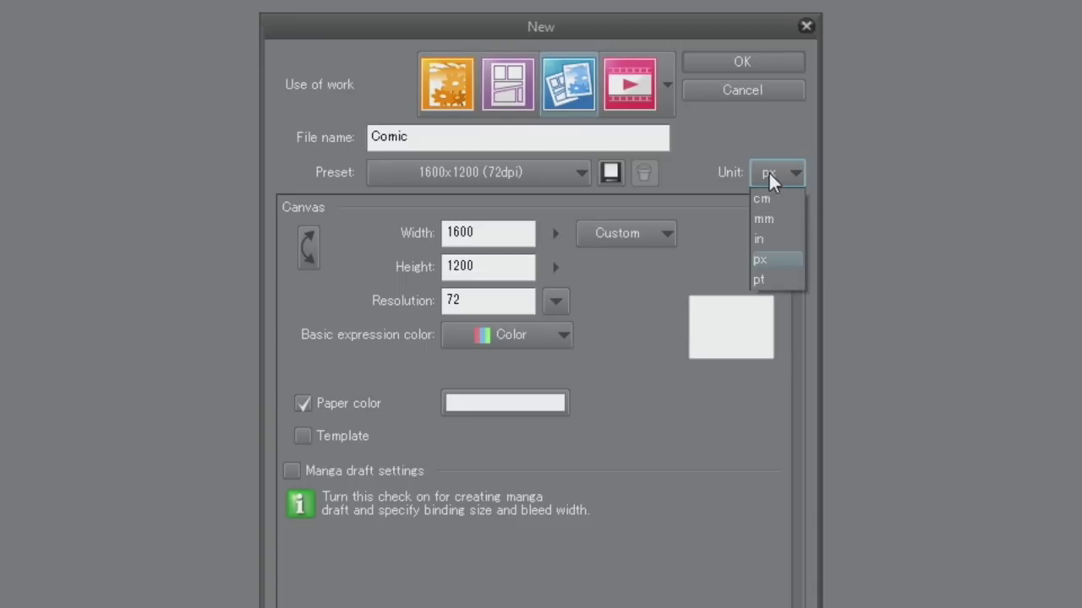
pyautogui.click(763, 221)
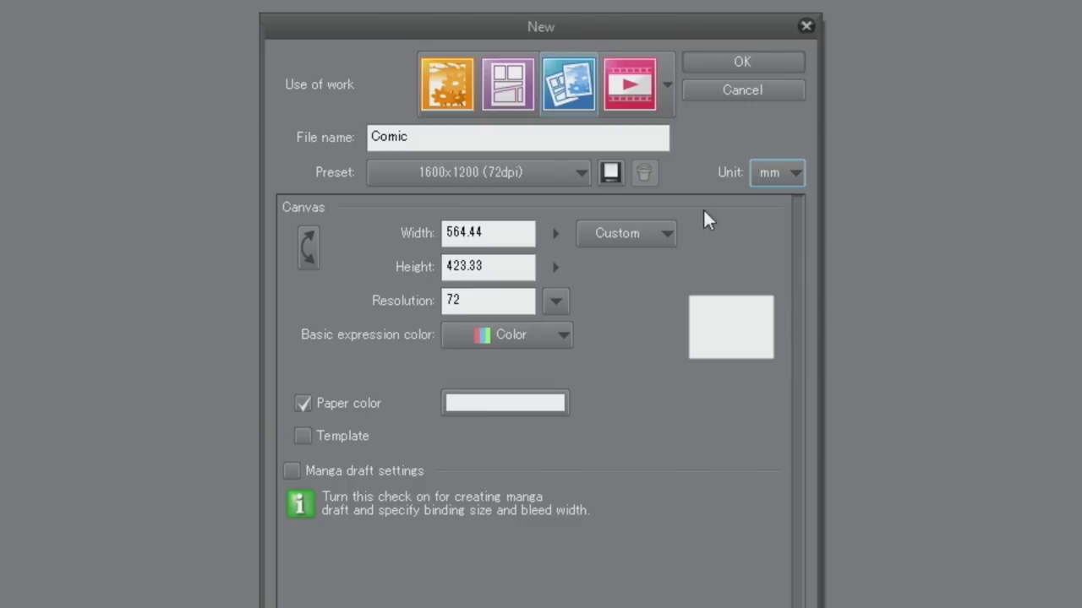
pyautogui.click(582, 178)
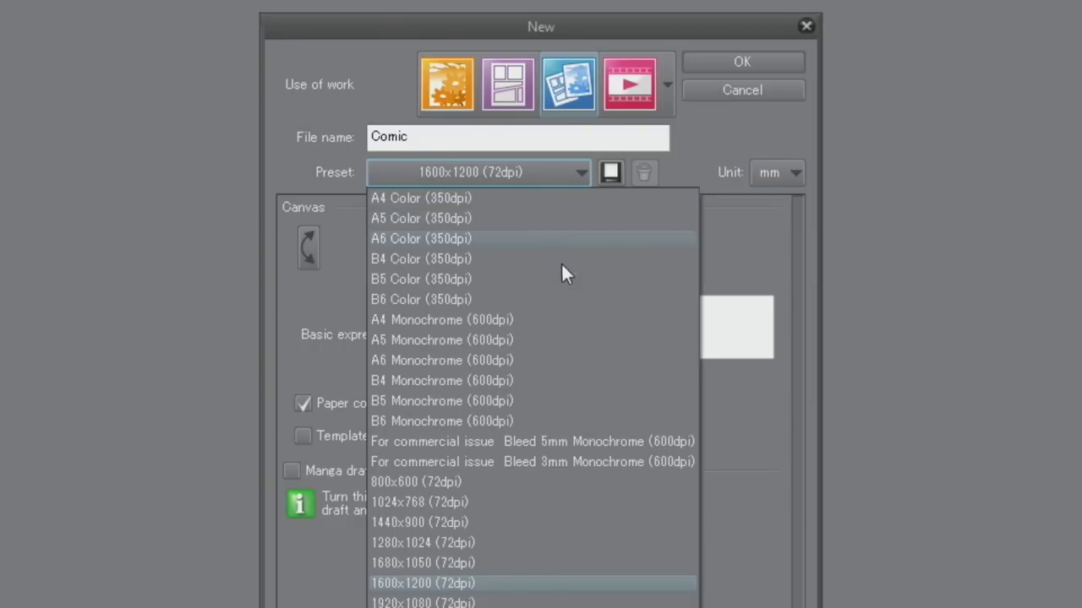
pyautogui.click(539, 343)
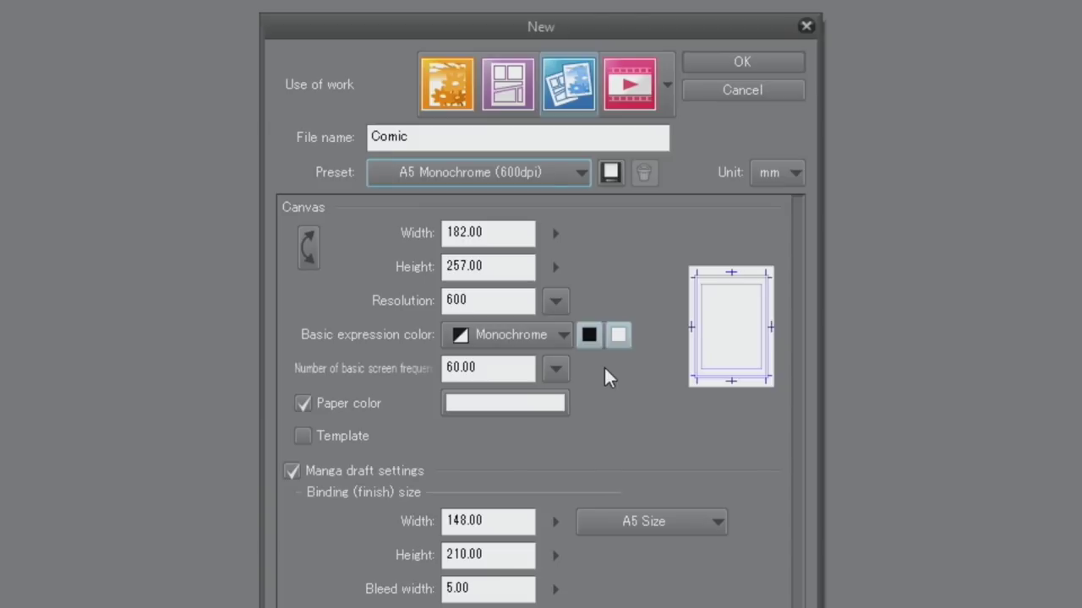
# Check the basic expression color options, keep Monochrome, and create the canvas.
pyautogui.click(565, 336)
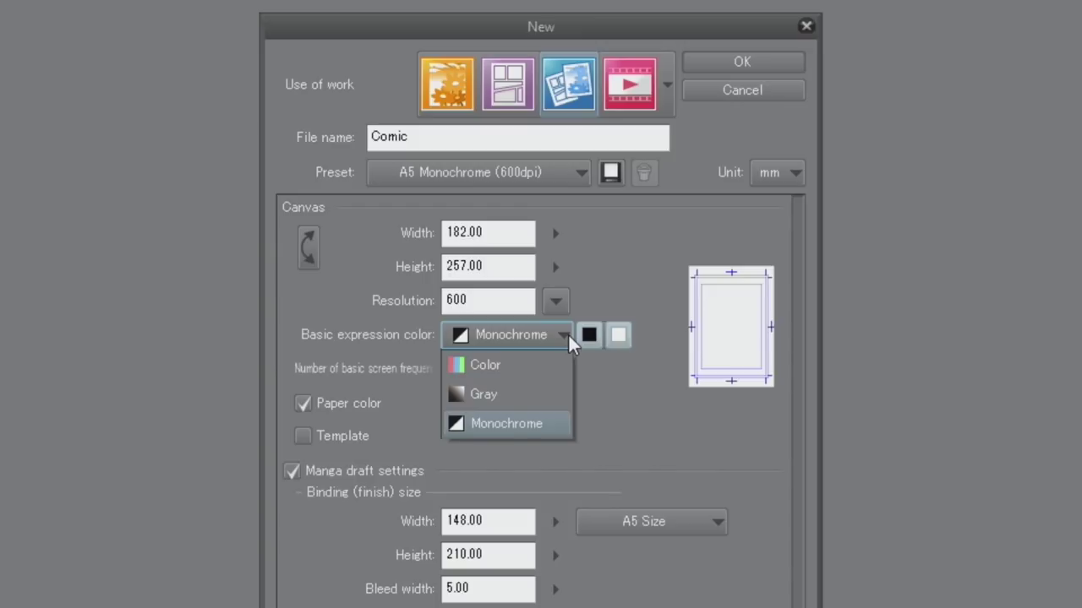
pyautogui.click(607, 369)
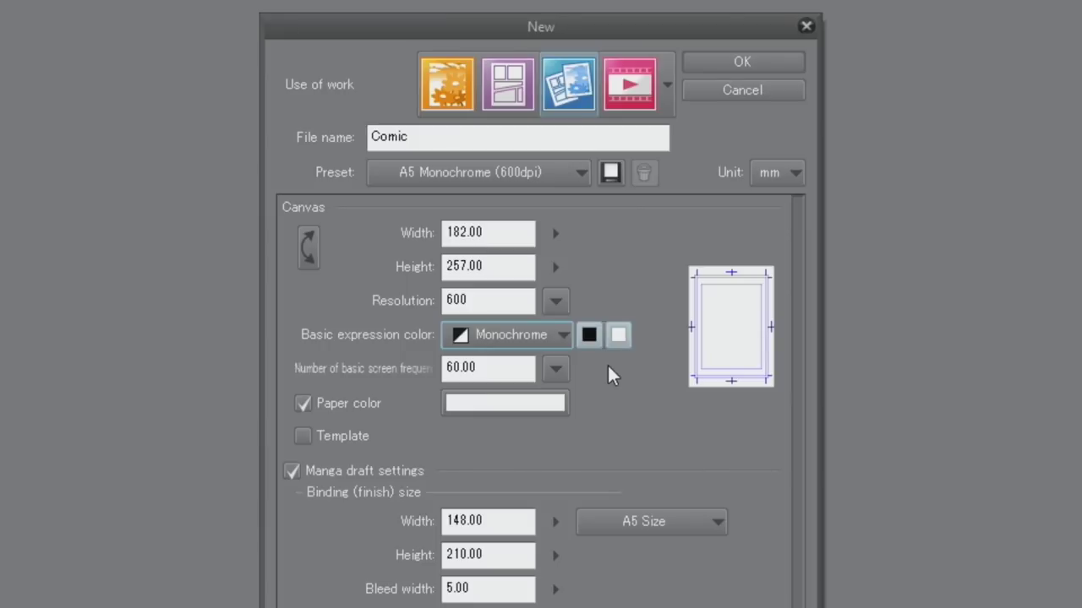
pyautogui.click(745, 64)
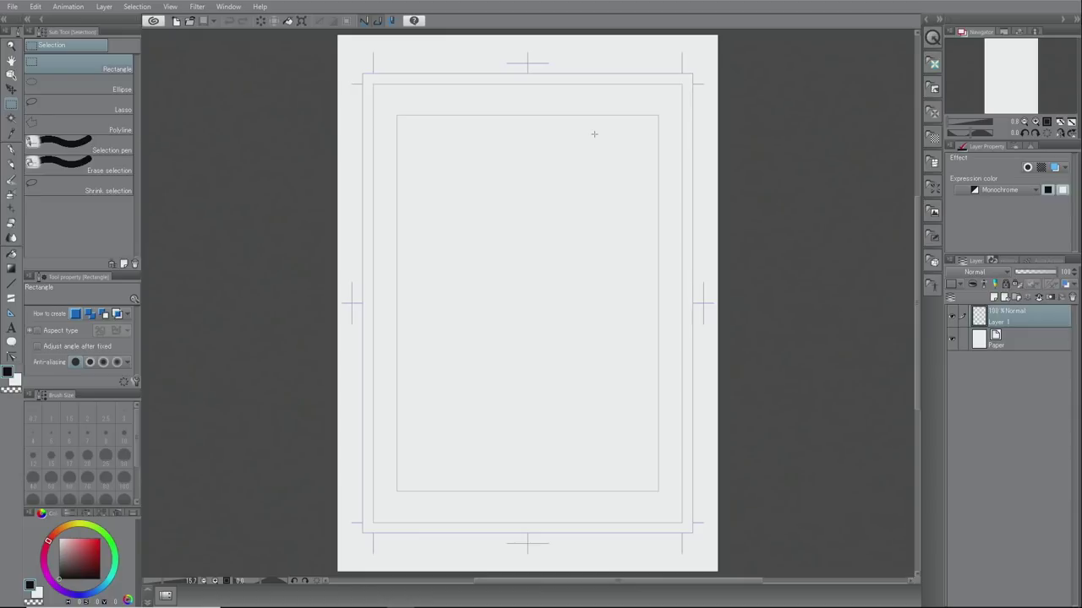
# Review the page size and manga draft settings in the canvas properties without changing them.
pyautogui.press('o')
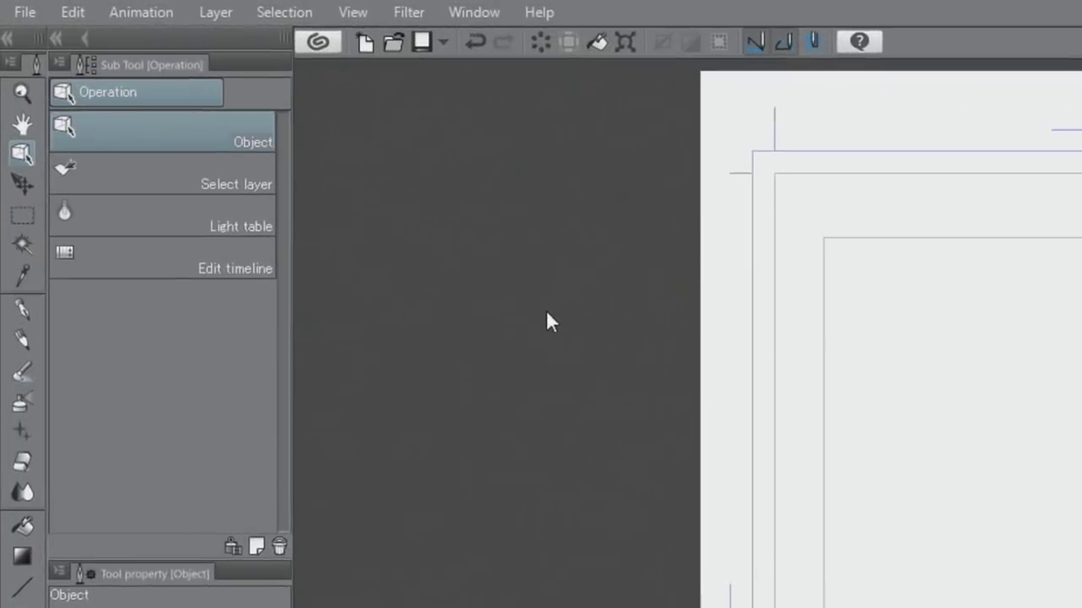
pyautogui.click(75, 12)
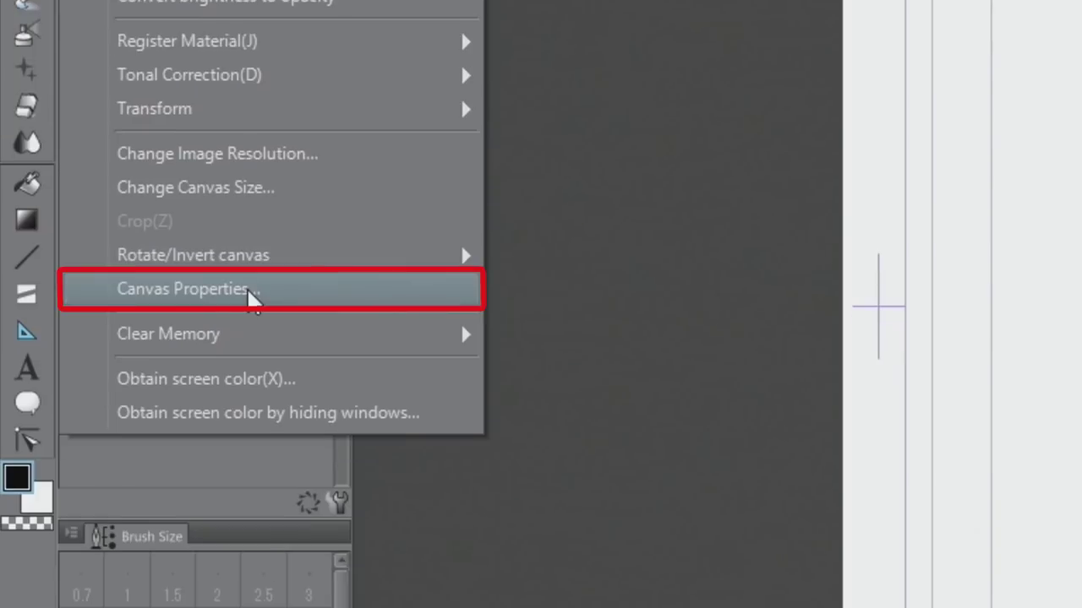
pyautogui.click(251, 291)
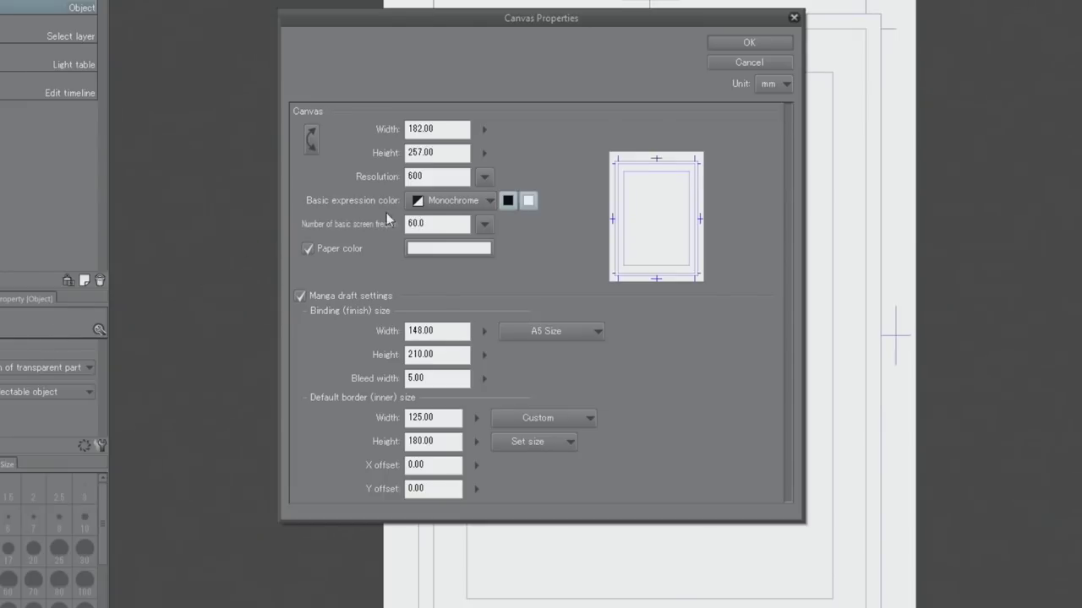
pyautogui.click(785, 64)
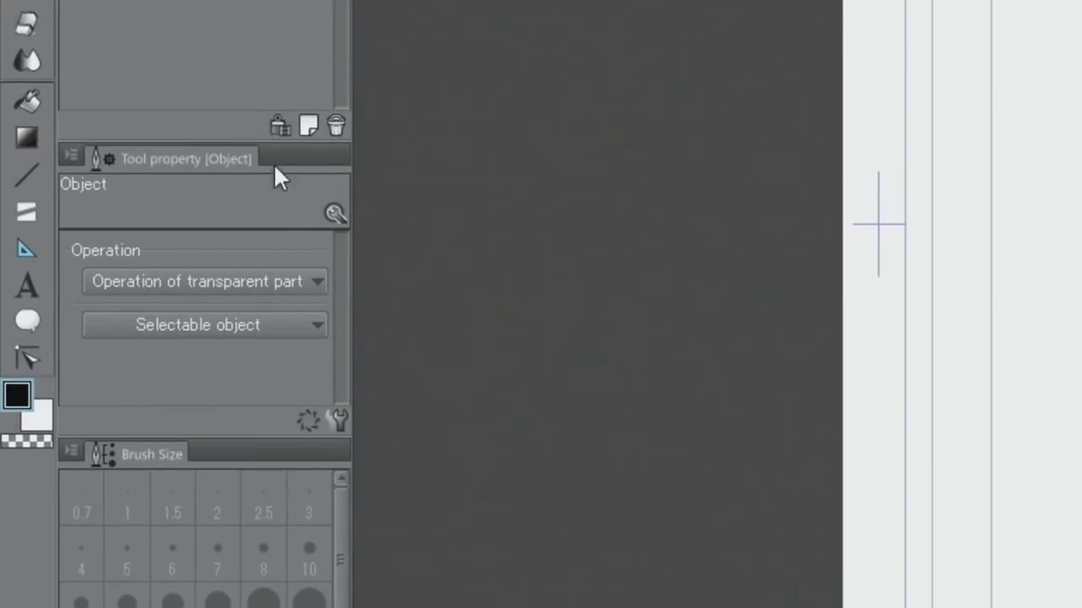
# Add the page number 1 as text just below the lower-right corner of the inner border, and make Layer 1 active.
pyautogui.click(25, 287)
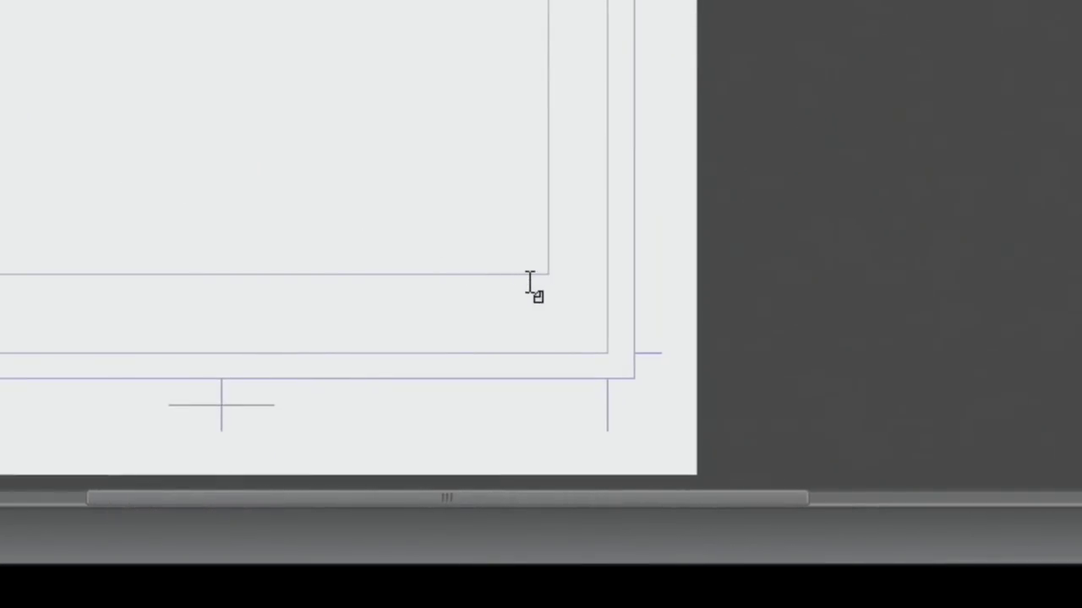
pyautogui.click(539, 289)
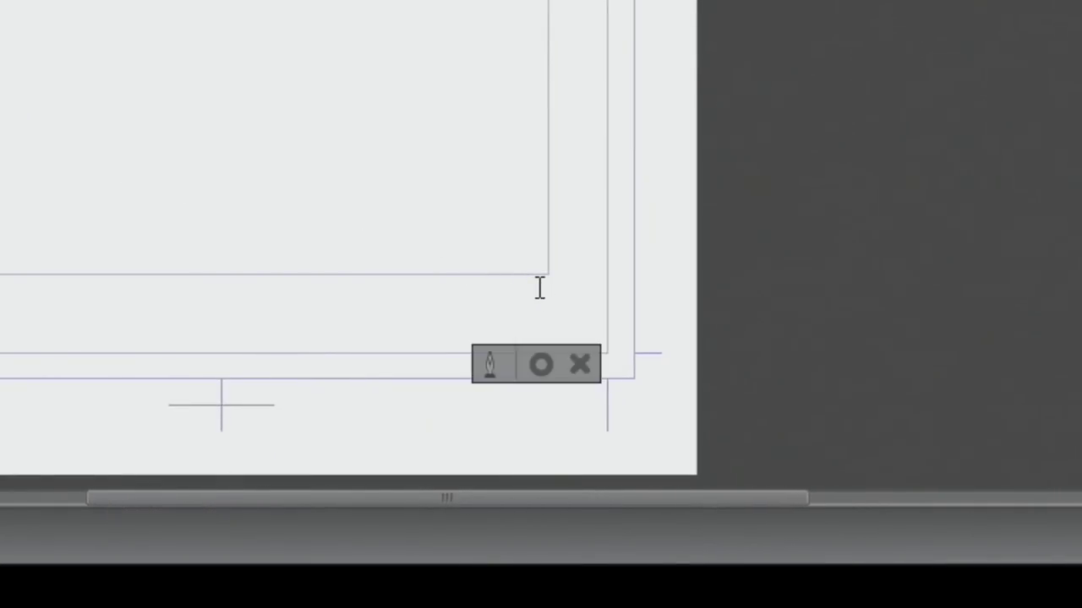
pyautogui.click(545, 363)
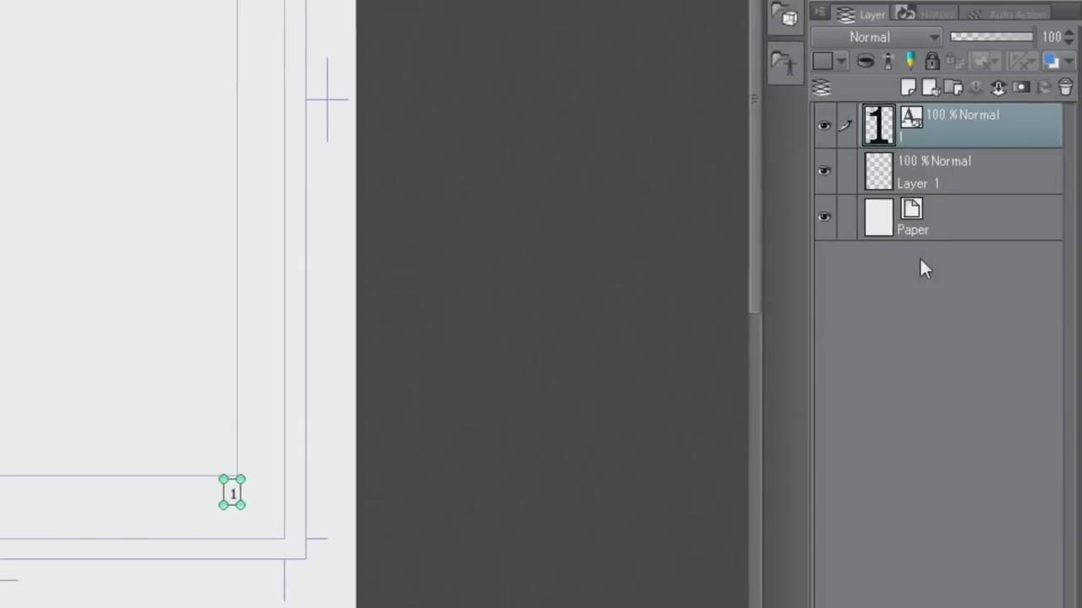
pyautogui.click(976, 184)
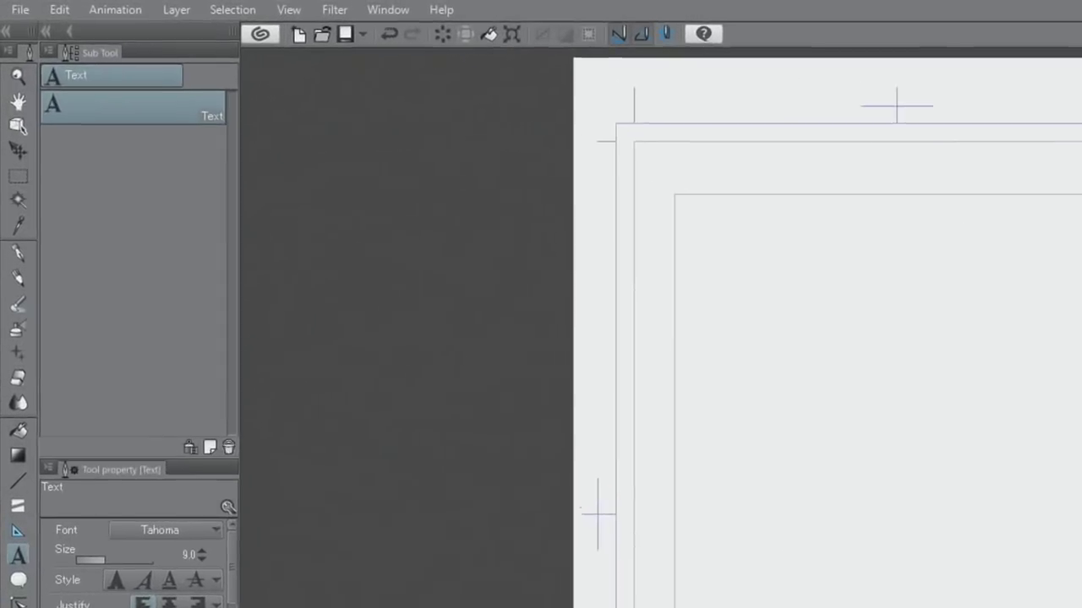
# Prepare a single-layer JPEG export named Comic01 at quality 100, preview the rendered output, and cancel the export.
pyautogui.click(22, 15)
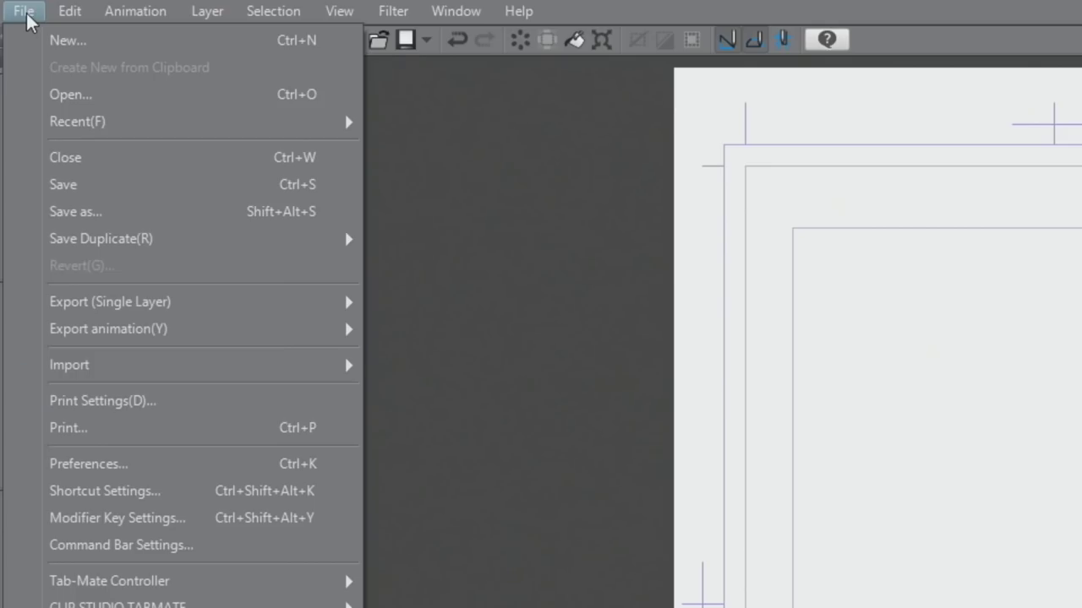
pyautogui.moveTo(148, 301)
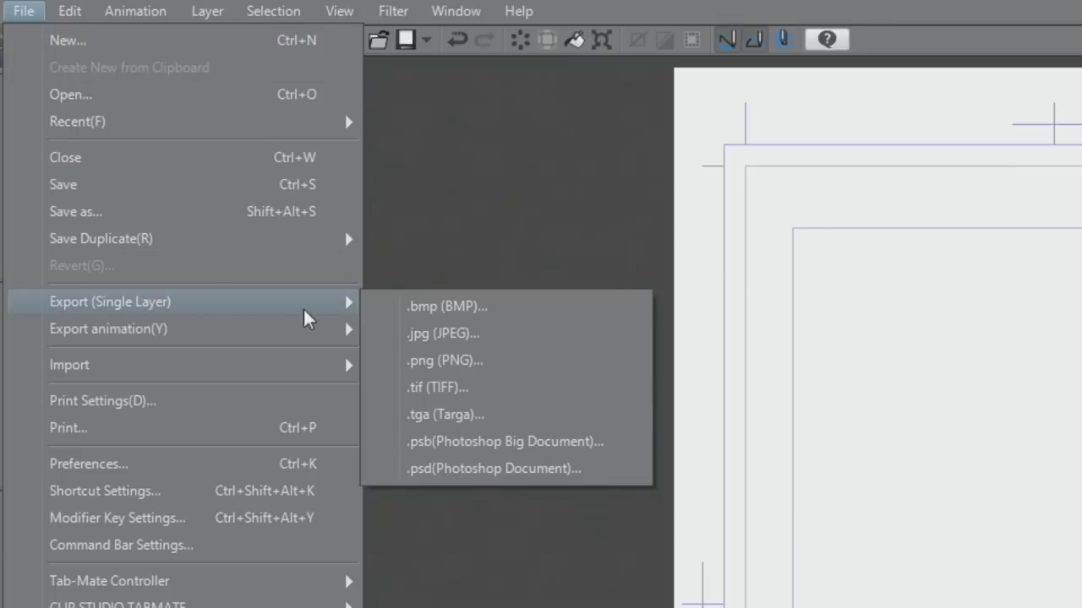
pyautogui.click(439, 336)
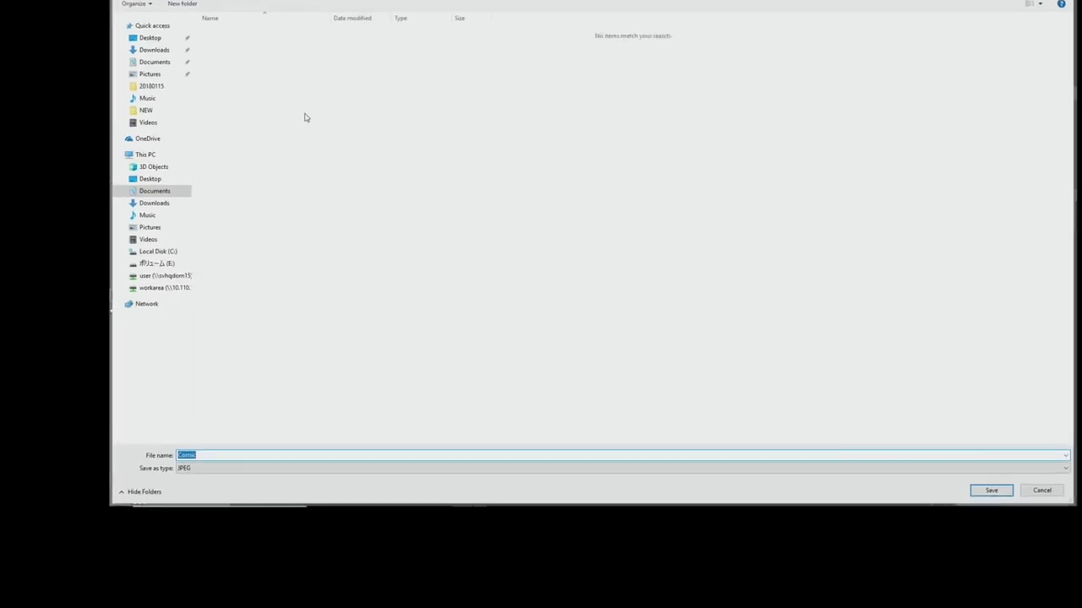
pyautogui.click(479, 290)
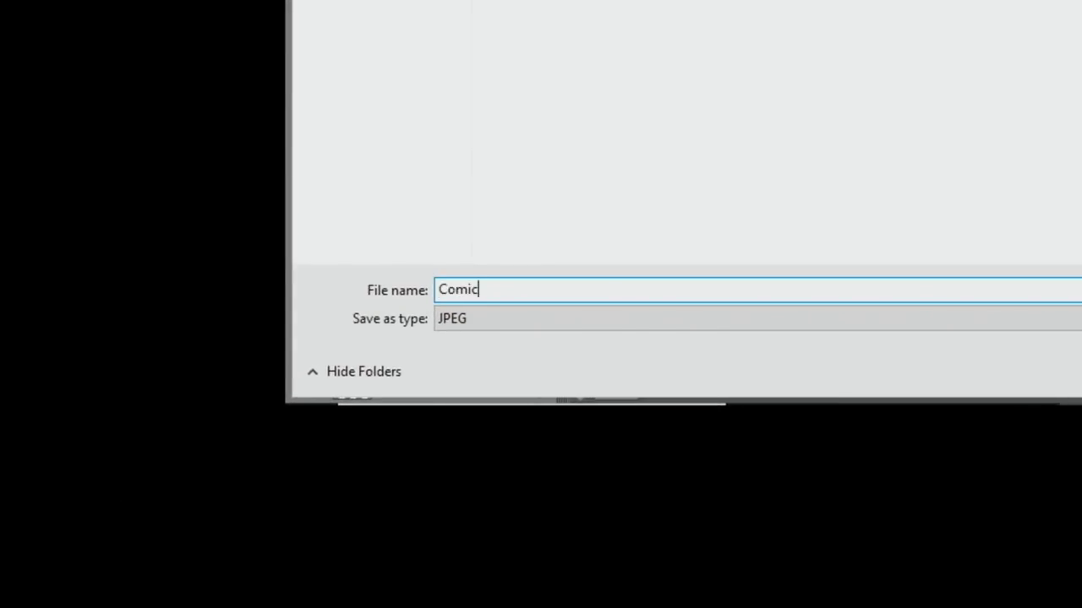
pyautogui.write('01')
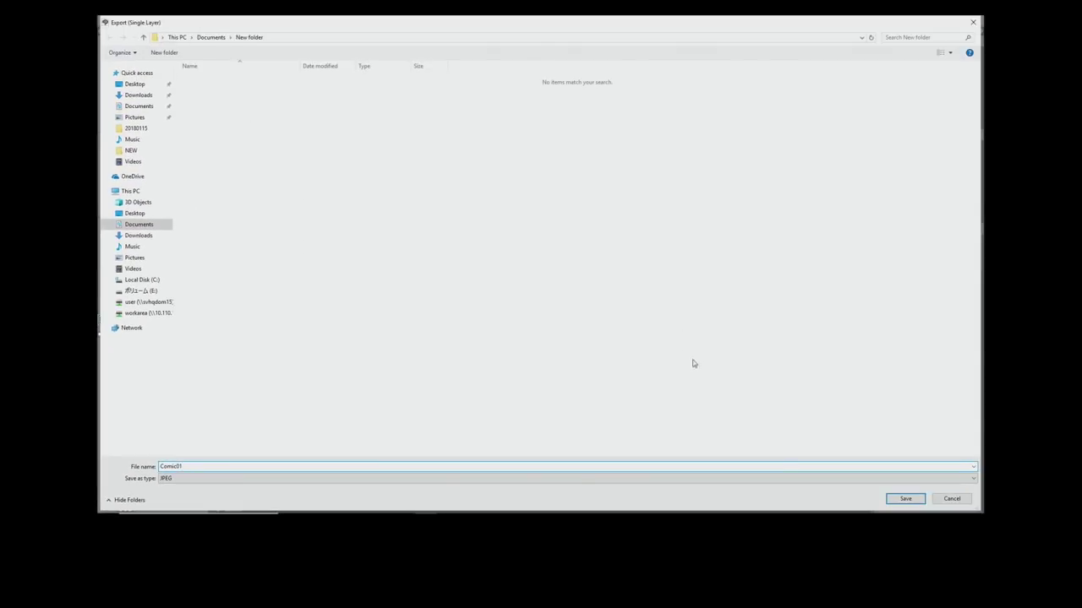
pyautogui.click(903, 499)
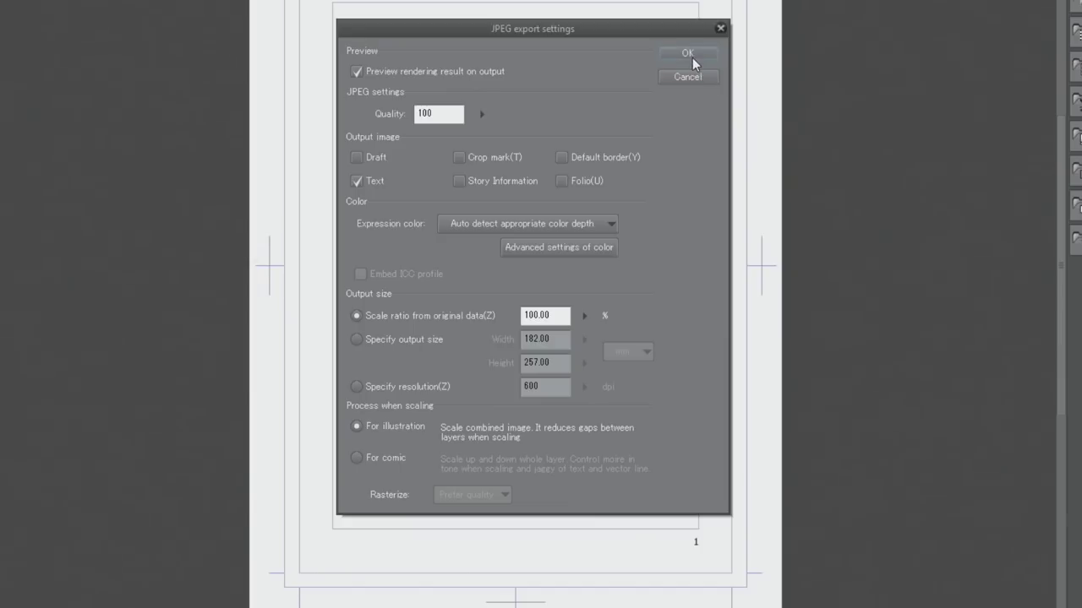
pyautogui.click(691, 52)
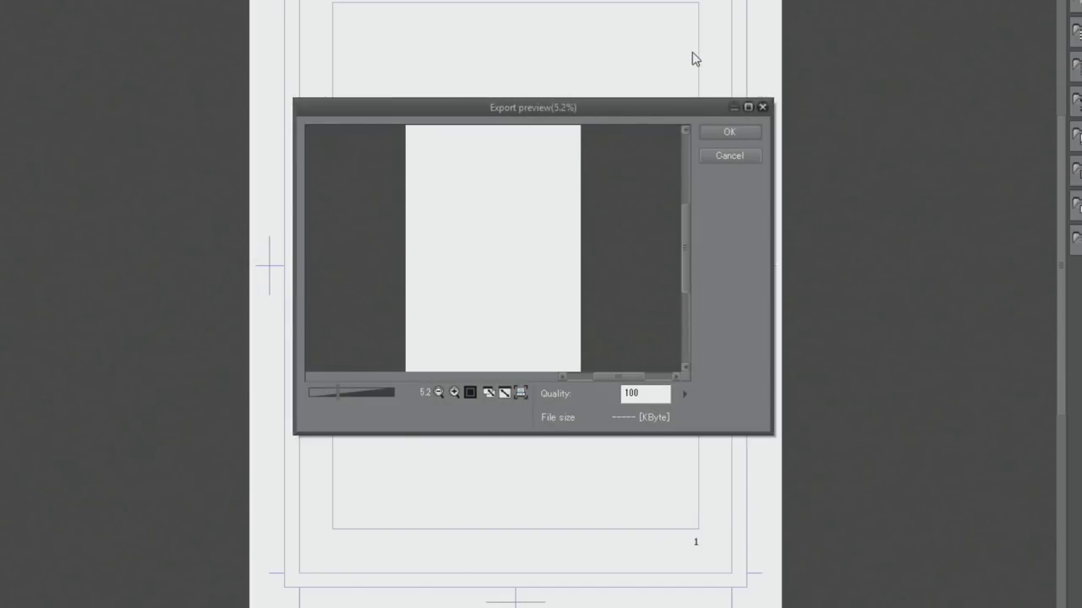
pyautogui.click(720, 159)
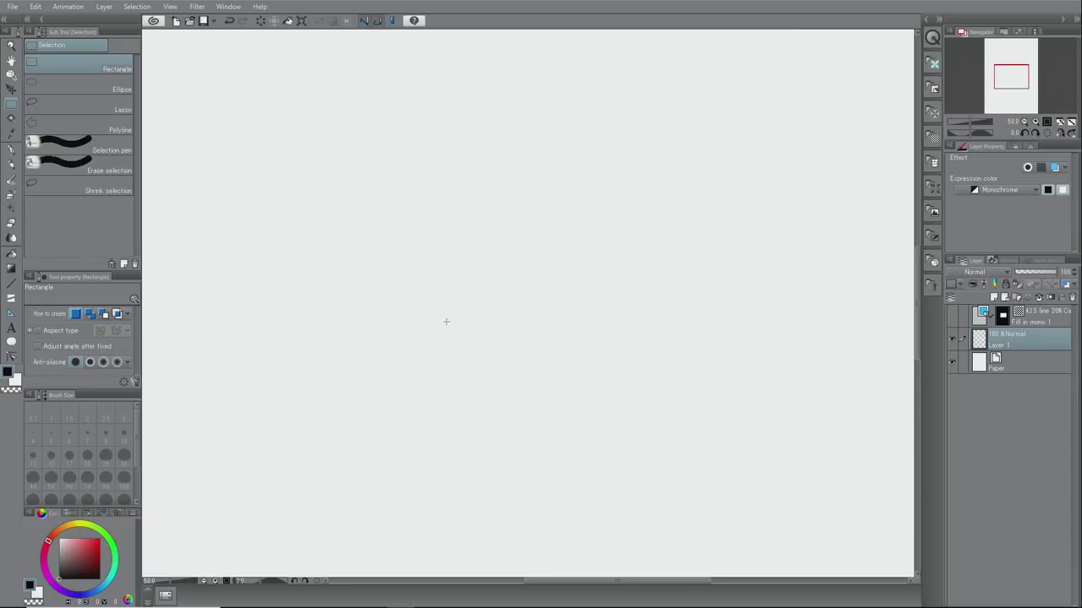
# Select a wide rectangle across the lower part of the visible canvas and fill it with a 60.0-line, 20% circle tone at a 45° angle.
pyautogui.moveTo(170, 232); pyautogui.dragTo(899, 566)
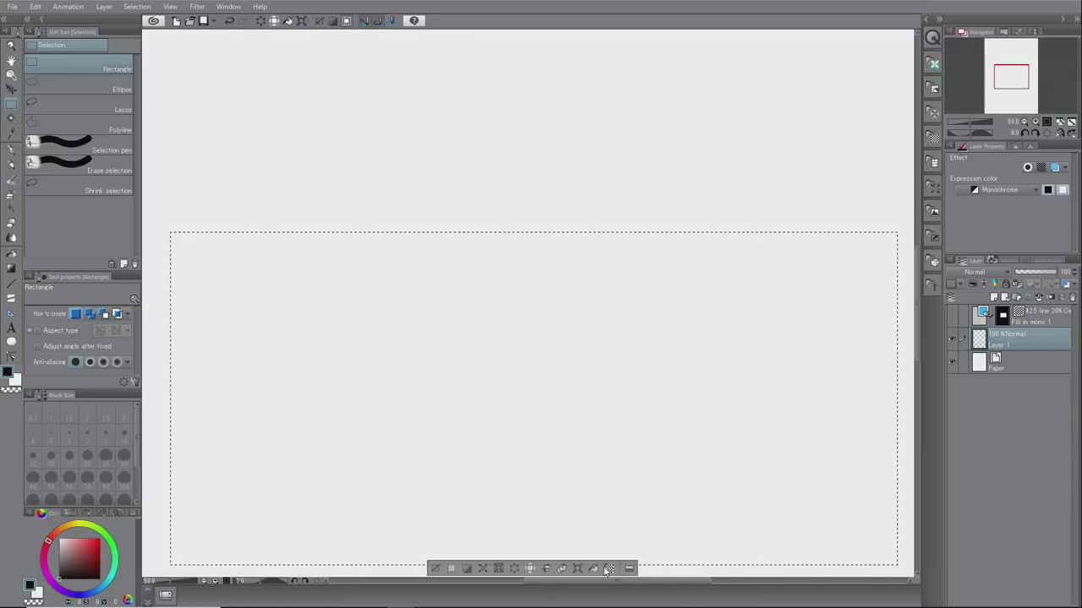
pyautogui.click(610, 569)
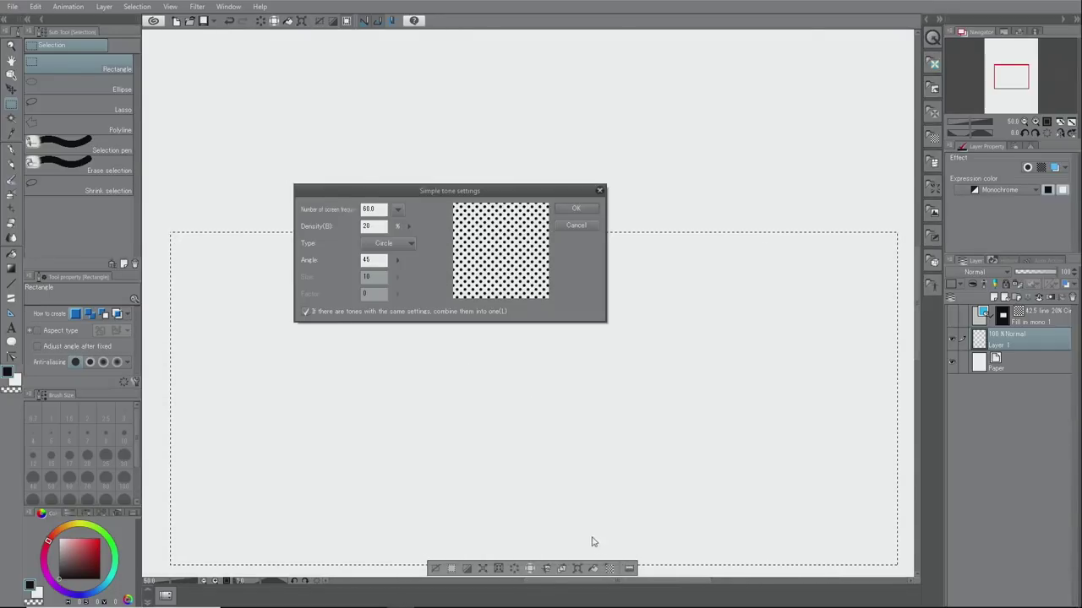
pyautogui.click(566, 210)
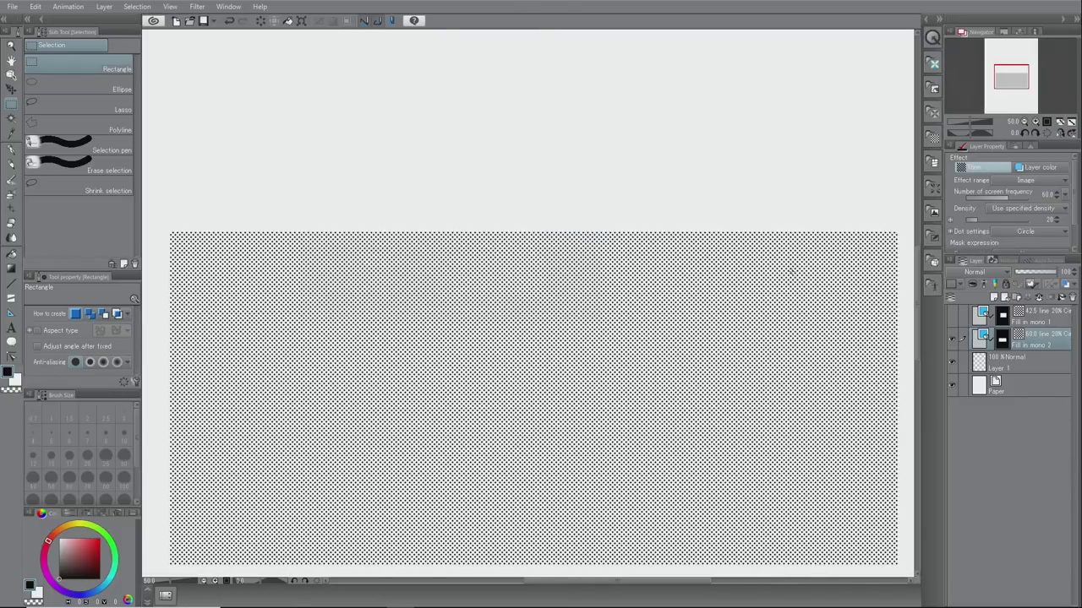
# Compare the 60.0-line and 42.5-line tone layers by showing each one alone, and display both overlapping.
pyautogui.click(951, 338)
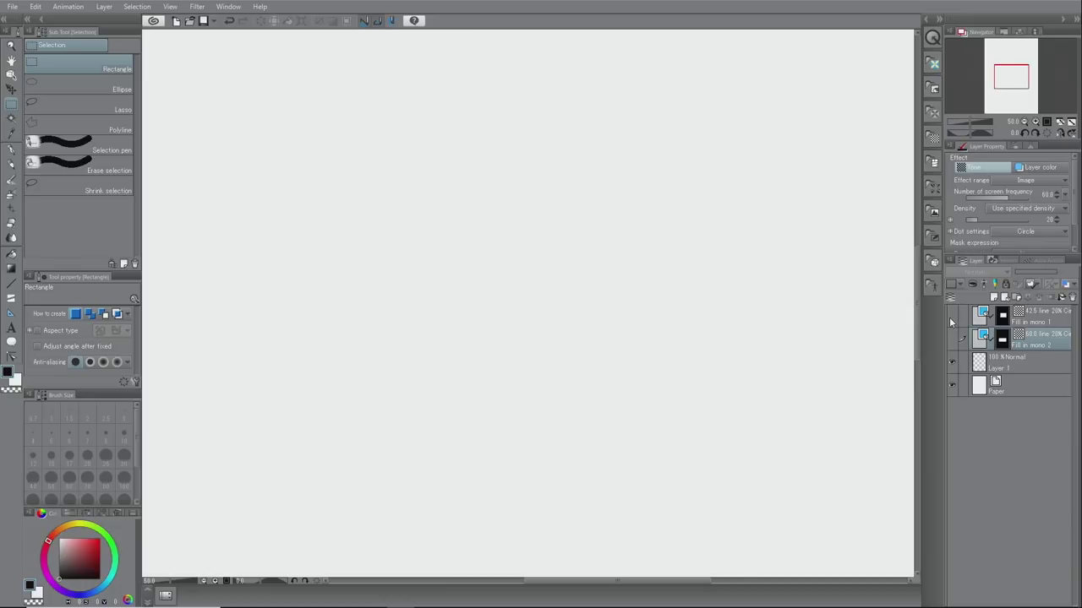
pyautogui.click(949, 317)
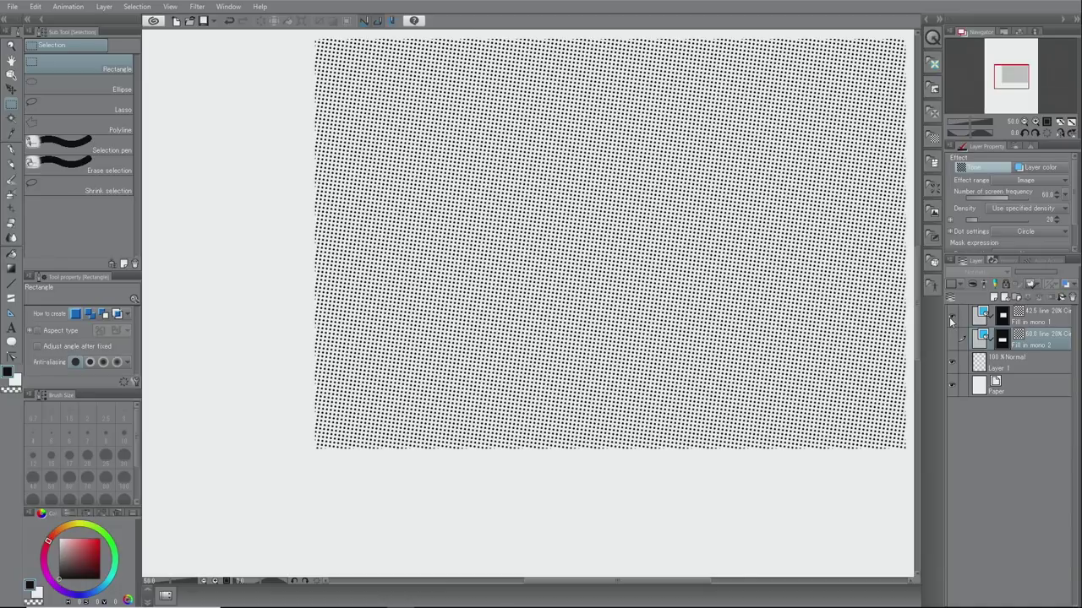
pyautogui.click(949, 317)
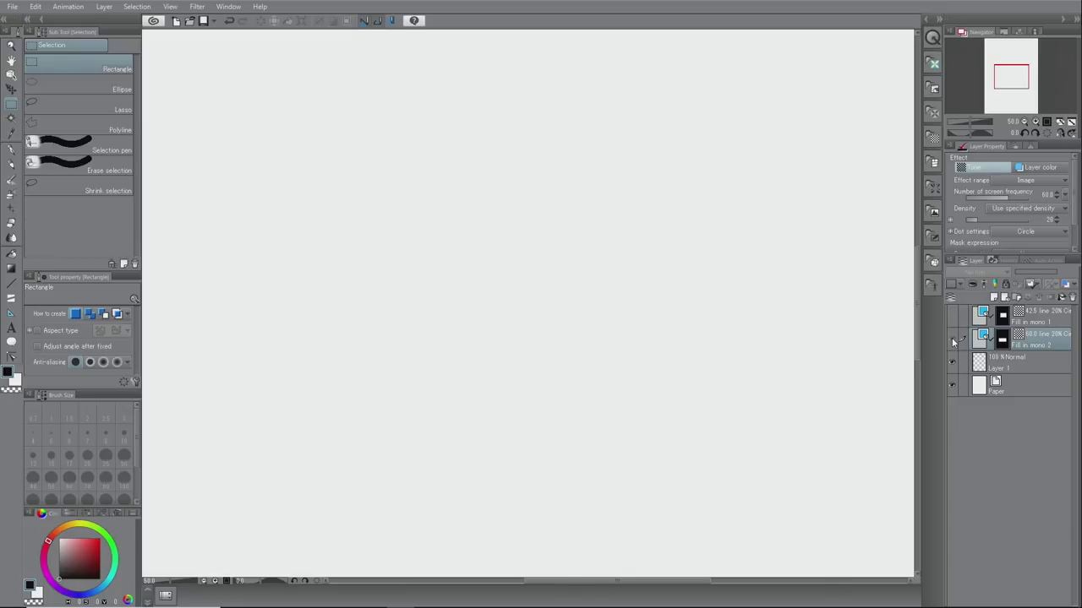
pyautogui.click(952, 338)
pyautogui.click(949, 317)
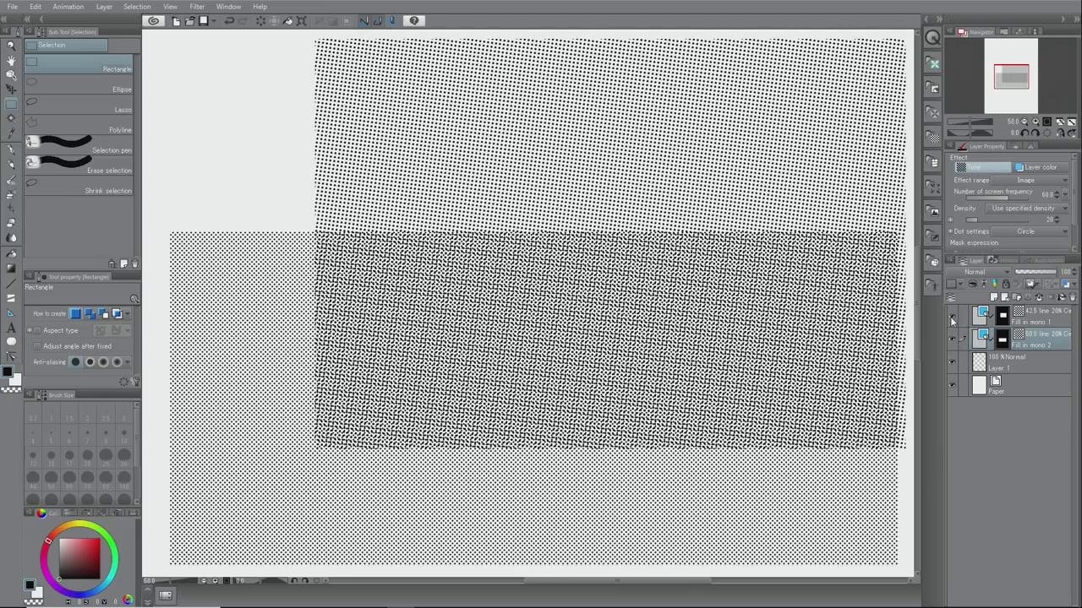
# Set the screen frequency of the 42.5-line tone layer, Fill in mono 1, to 60.0.
pyautogui.click(1039, 322)
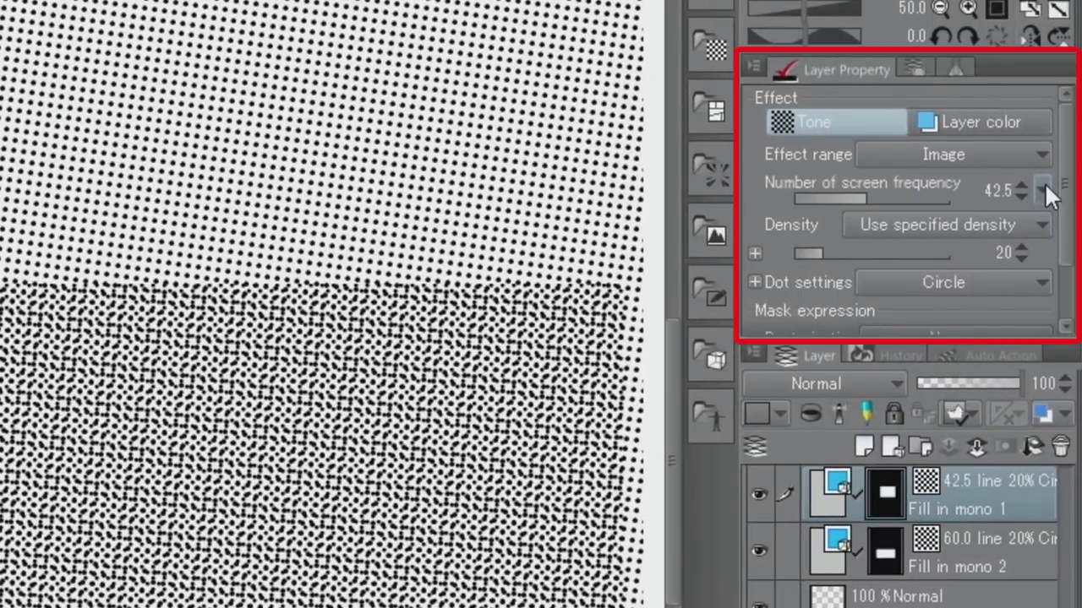
pyautogui.click(1045, 191)
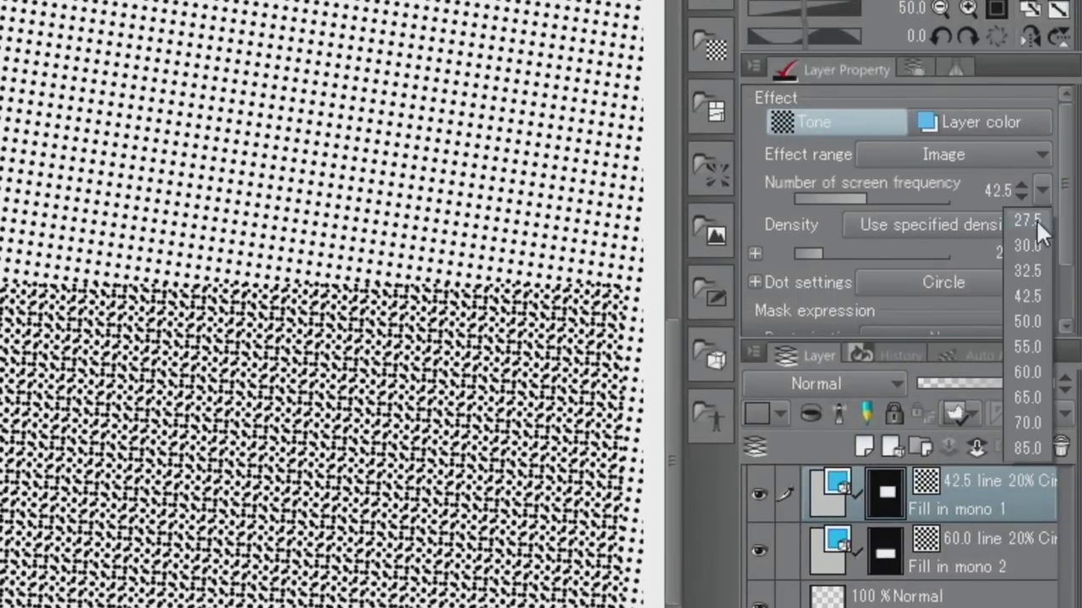
pyautogui.click(1020, 375)
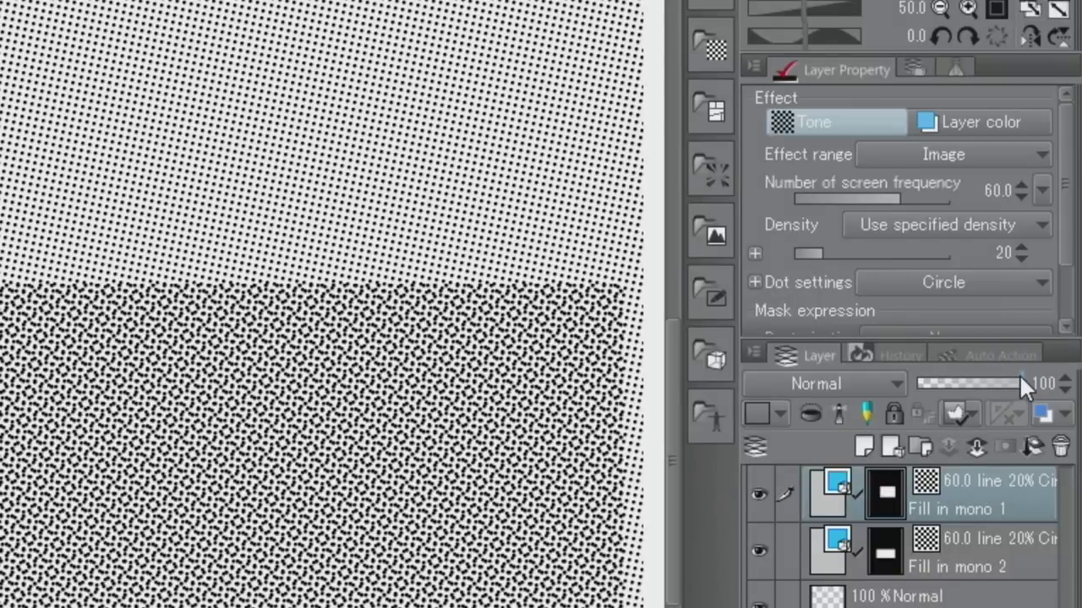
# Expand the dot settings of the Fill in mono 1 tone layer and set its angle to 45.
pyautogui.moveTo(1068, 234); pyautogui.dragTo(1065, 309)
pyautogui.click(752, 207)
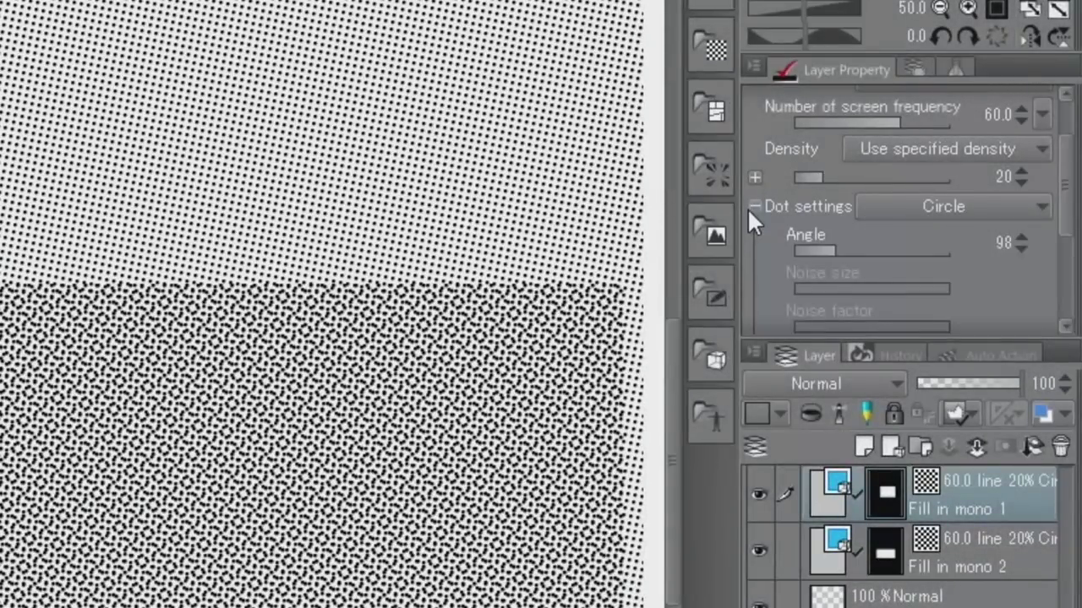
pyautogui.click(990, 243)
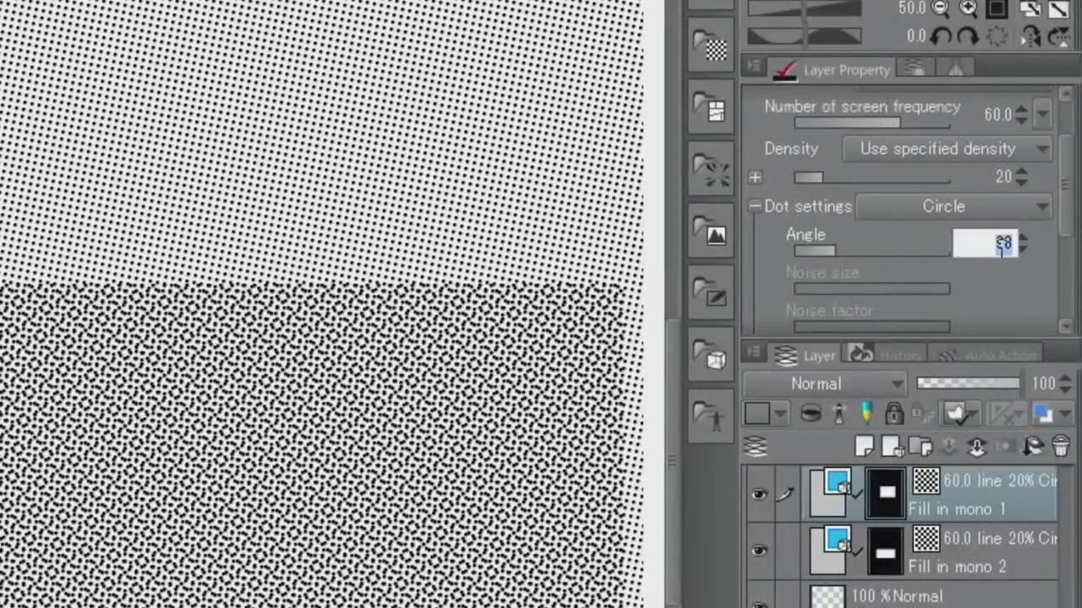
pyautogui.write('45')
pyautogui.press('Return')
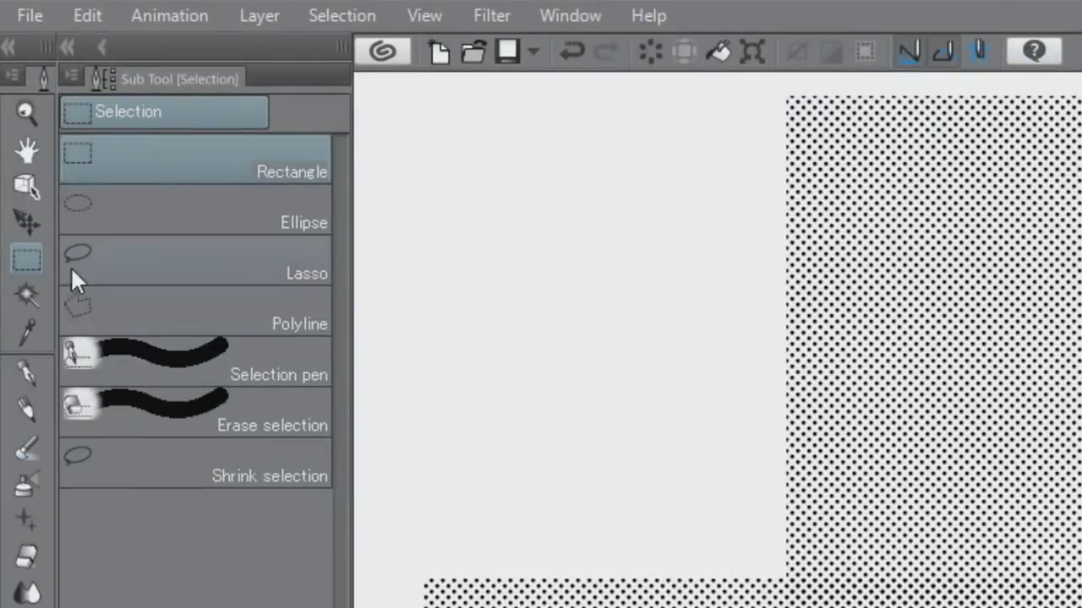
# Shift the dot pattern of the Fill in mono 1 layer slightly with Move tone pattern to realign it over the other tone.
pyautogui.click(26, 224)
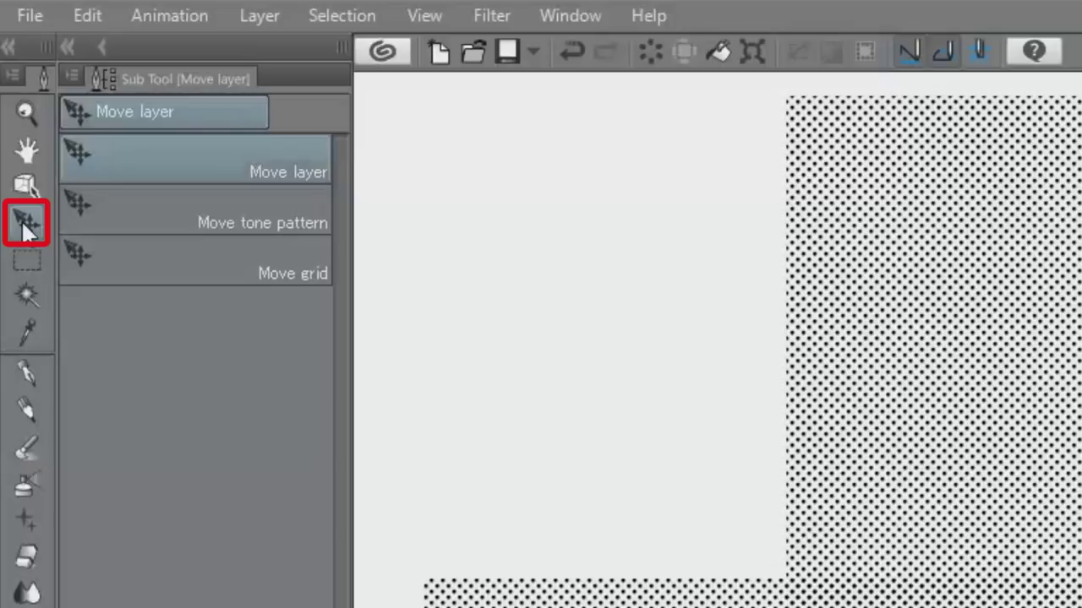
pyautogui.click(124, 215)
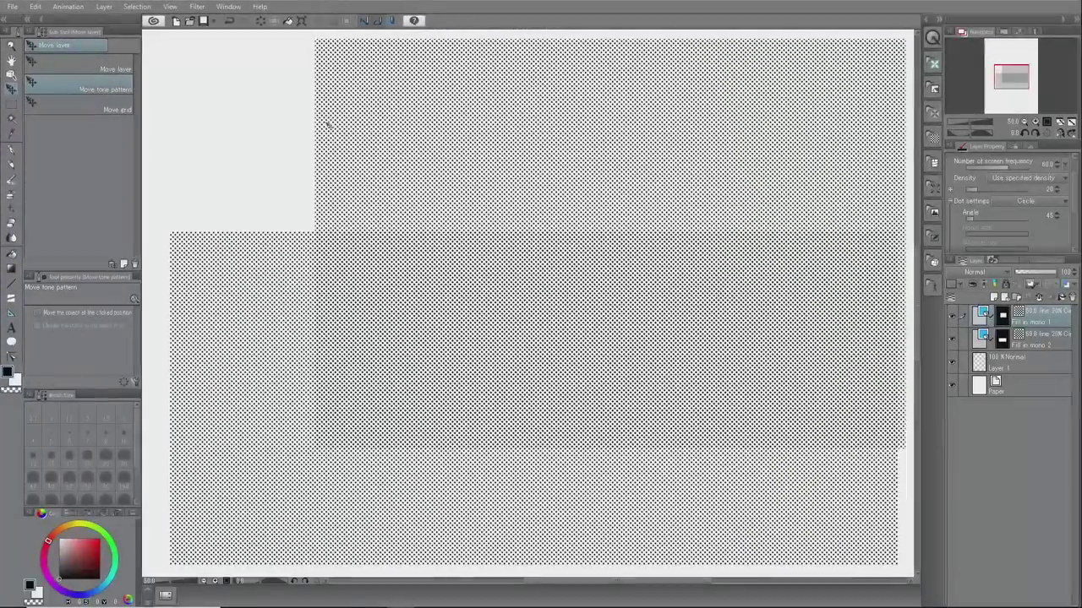
pyautogui.moveTo(404, 150); pyautogui.dragTo(409, 155)
pyautogui.moveTo(332, 125); pyautogui.dragTo(334, 127)
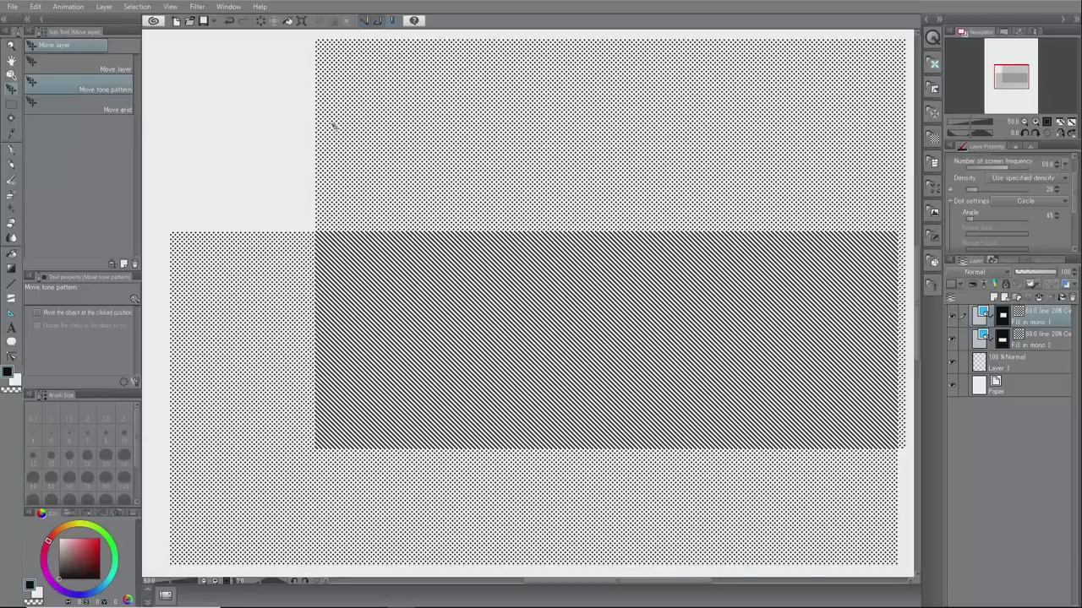